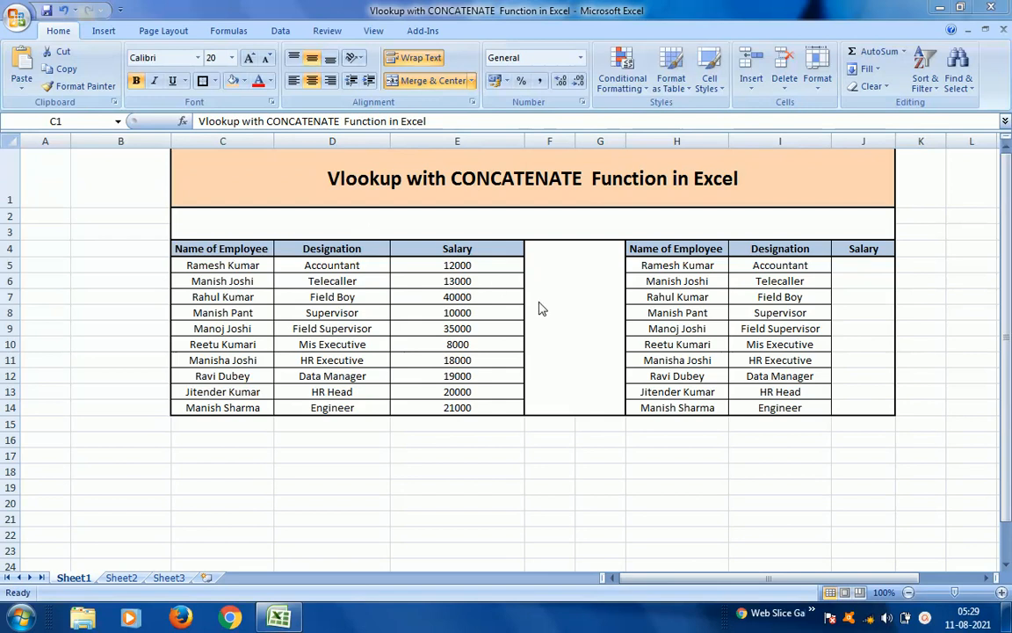
click(761, 267)
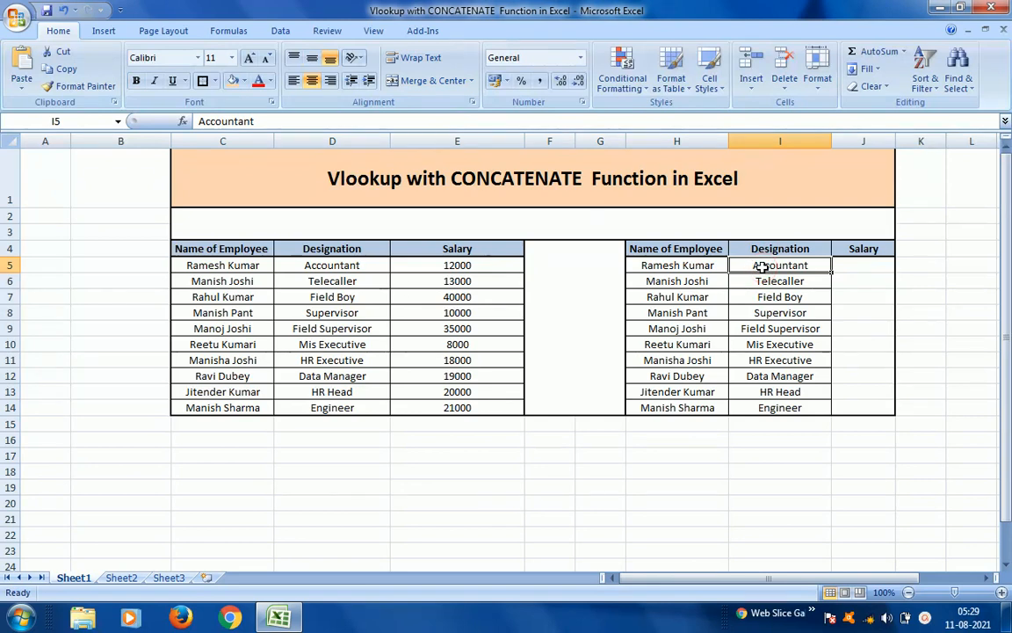
click(857, 271)
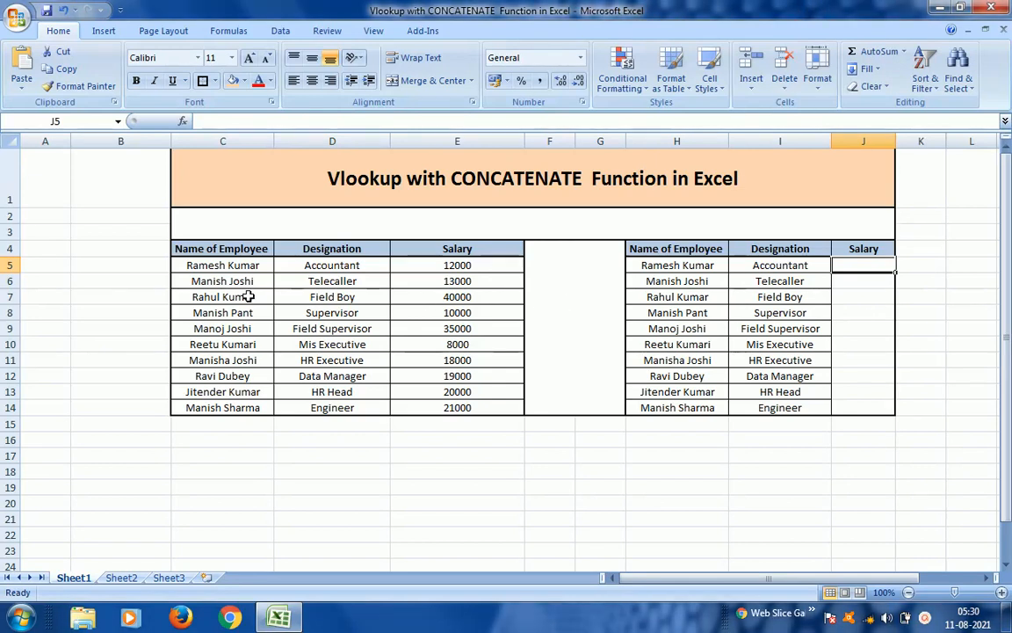
Join the employee name and designation in B5 with the formula =C5&D5 and autofit column B's width.
click(119, 267)
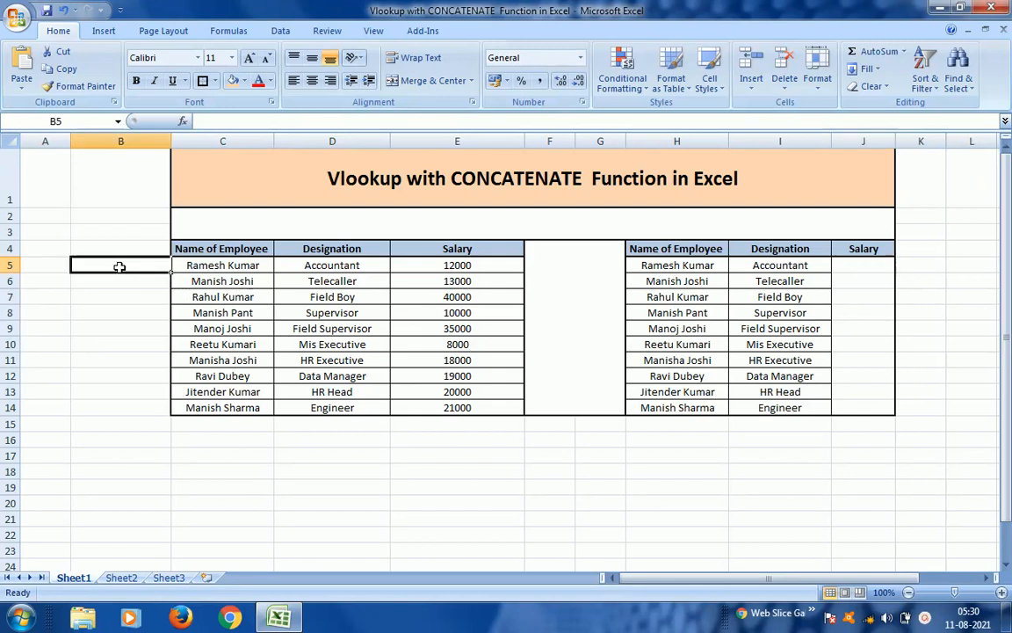
text(=)
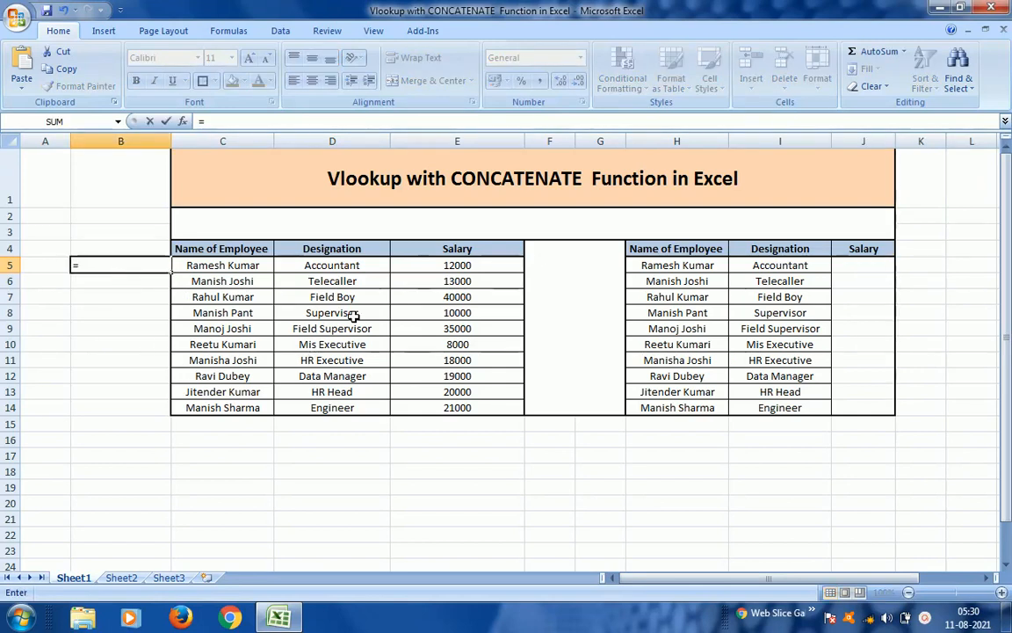
click(221, 266)
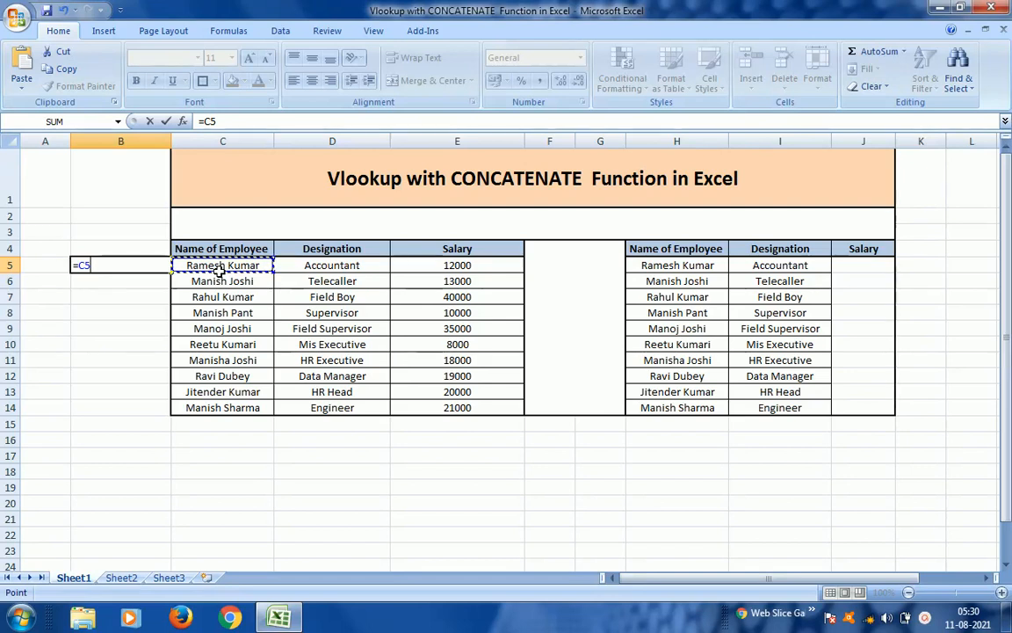
text(&)
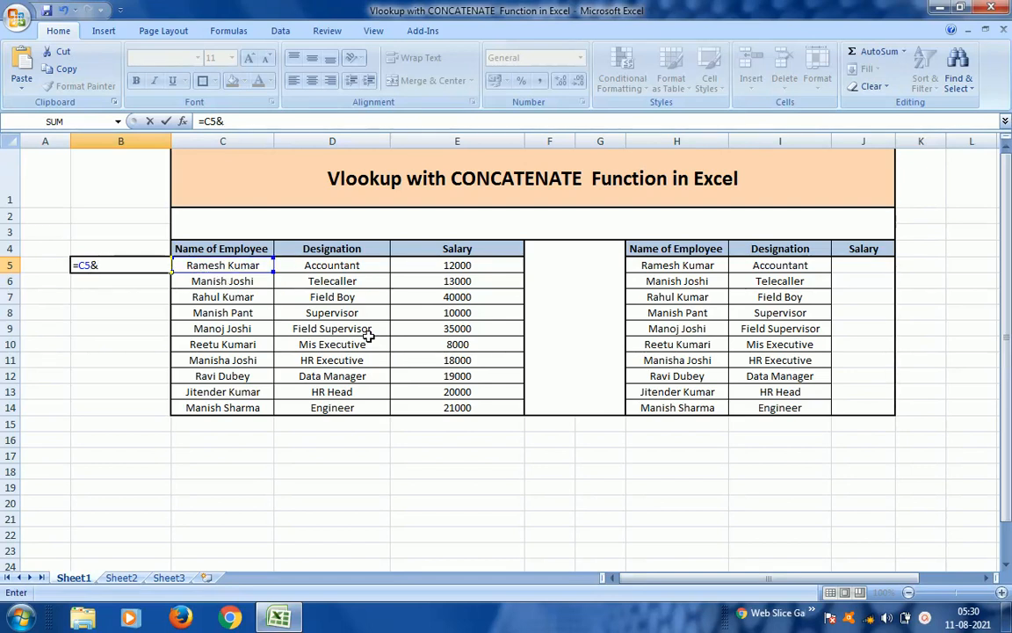
click(344, 267)
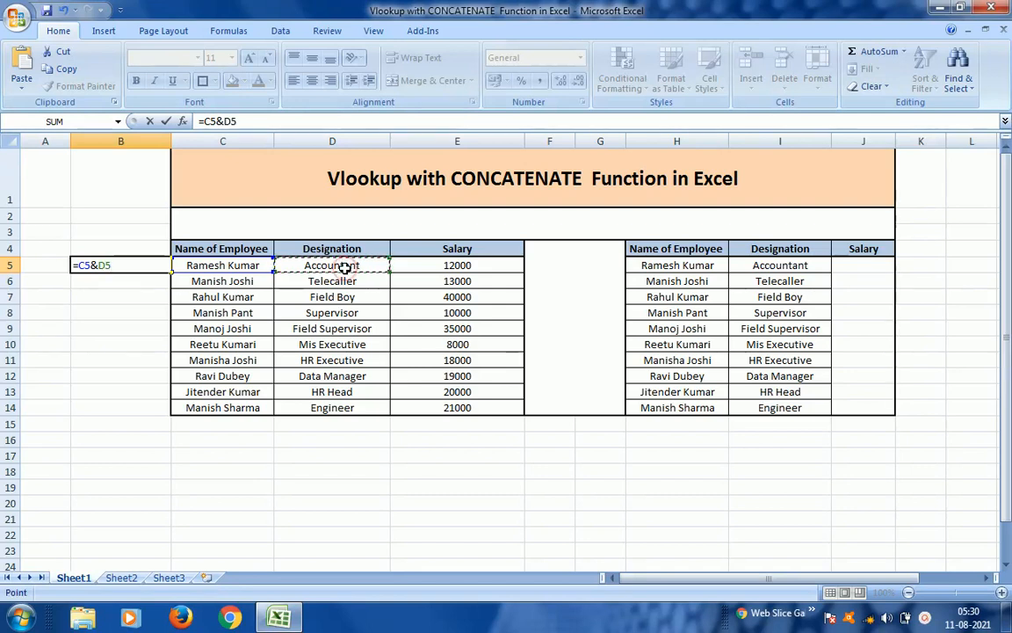
key(Return)
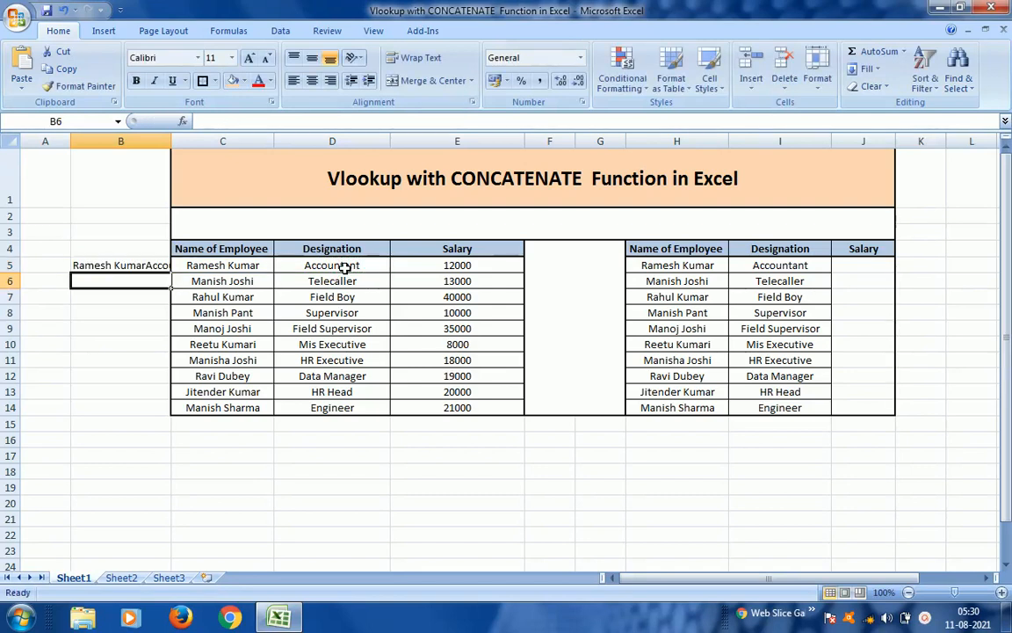
double_click(172, 141)
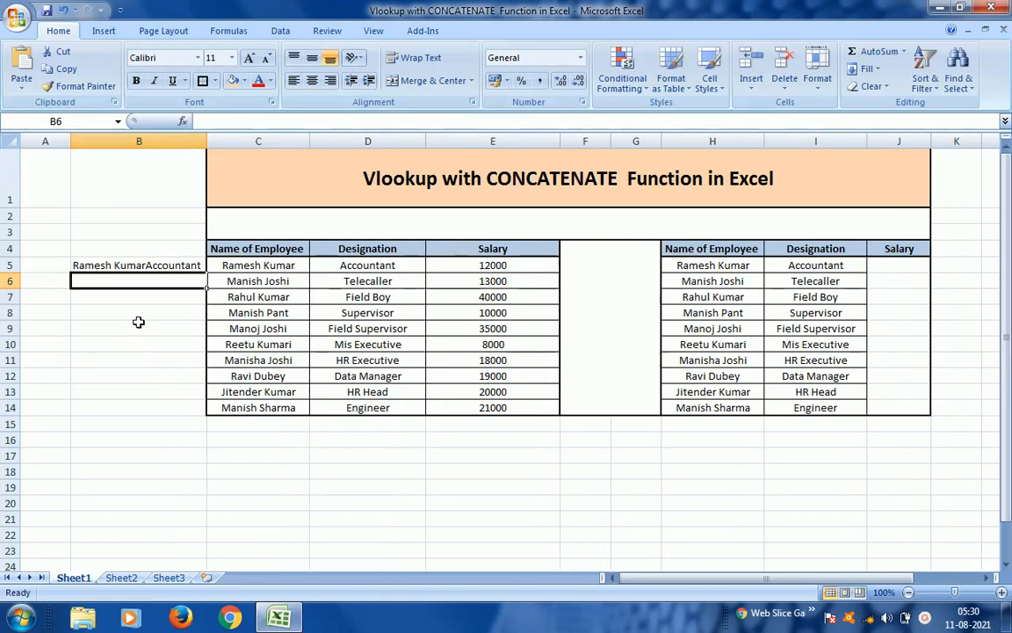
Copy the joining formula from B5 down through B14 so every employee row has a combined key.
click(173, 264)
key(ctrl+c)
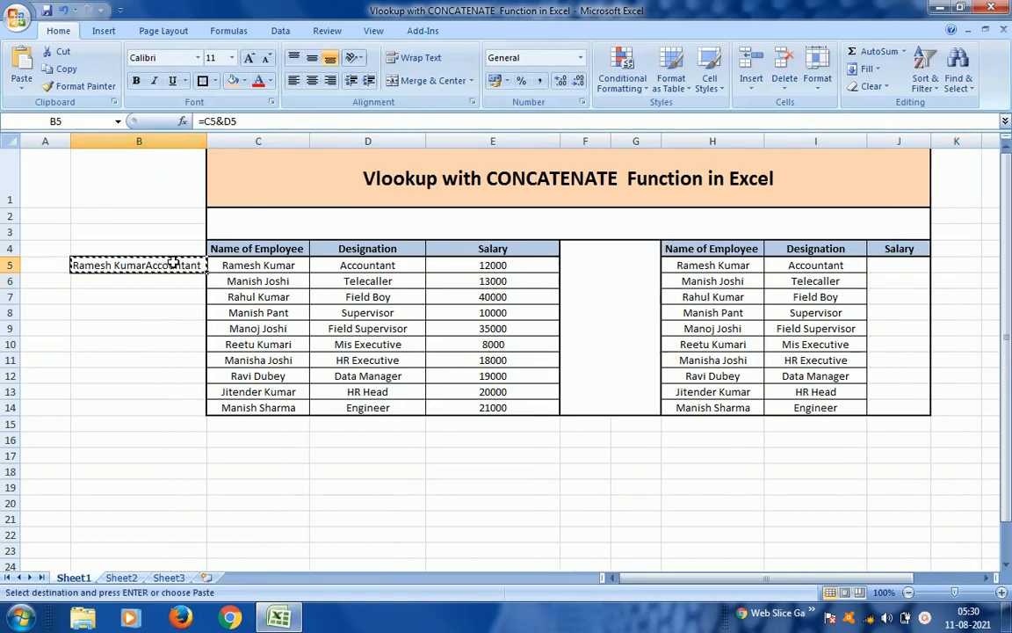
drag(173, 264, 173, 274)
key(shift+Down)
key(shift+Down)
key(shift+Down)
key(shift+Down)
key(shift+Down)
key(shift+Down)
key(shift+Down)
key(shift+Down)
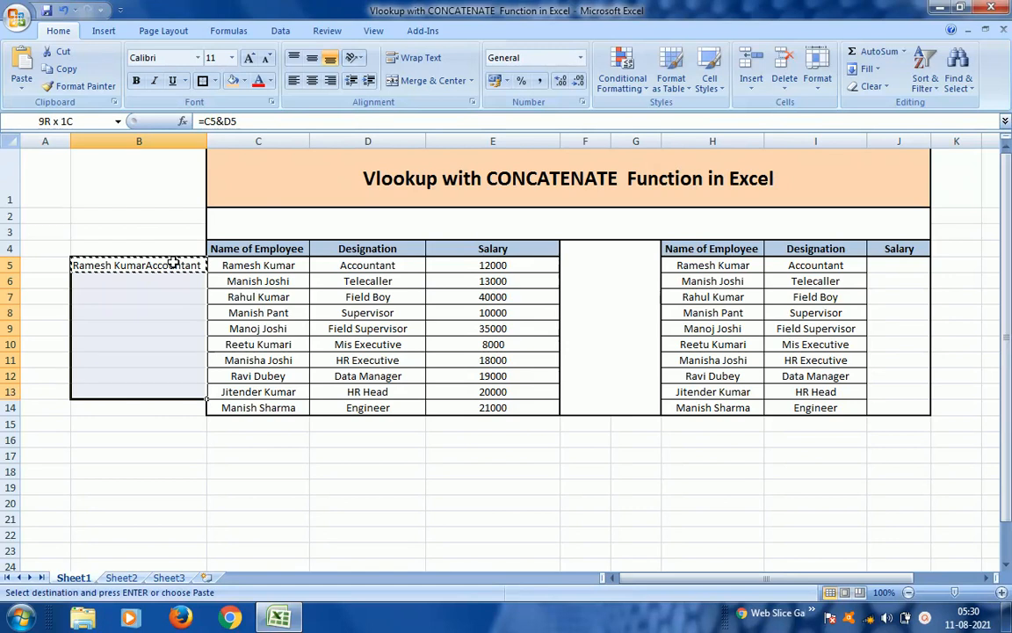
key(ctrl+v)
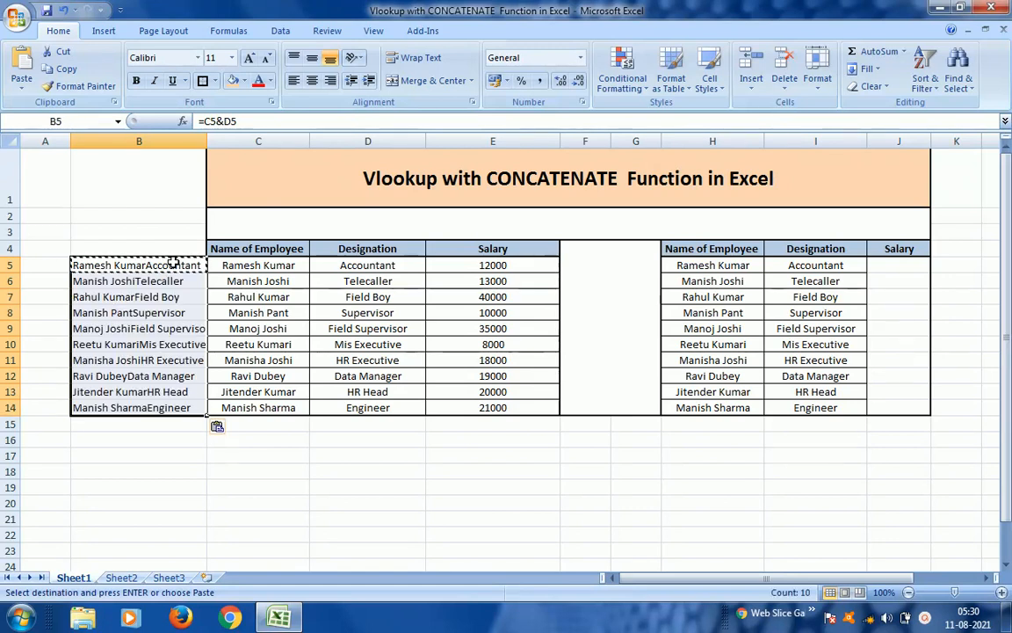
key(Escape)
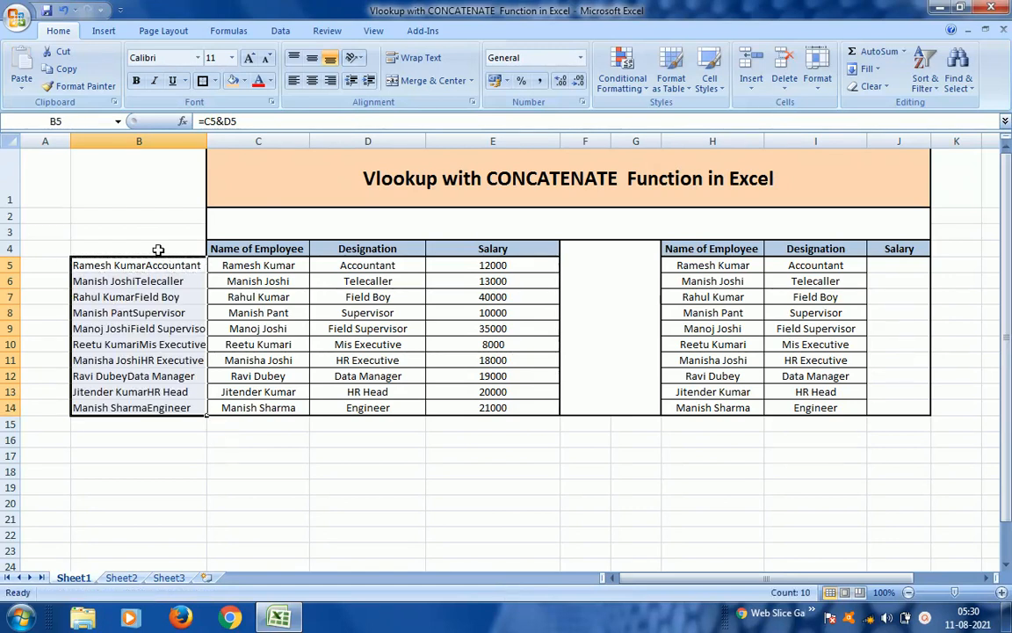
Enter the heading "Merge" in B4 above the combined values and center it horizontally.
click(158, 250)
text(Merg)
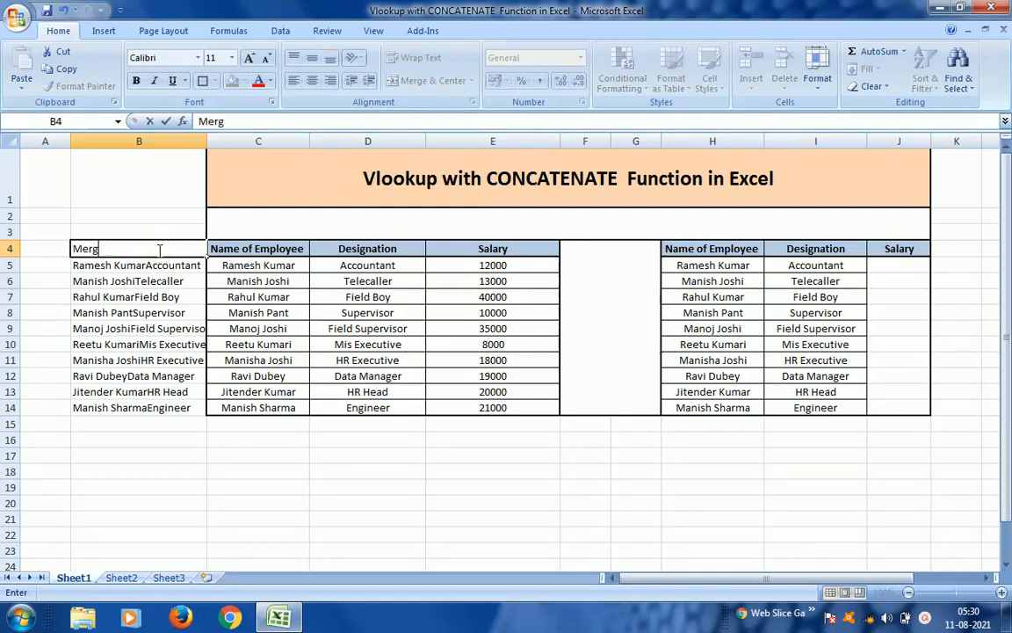
text(e)
key(Return)
click(159, 249)
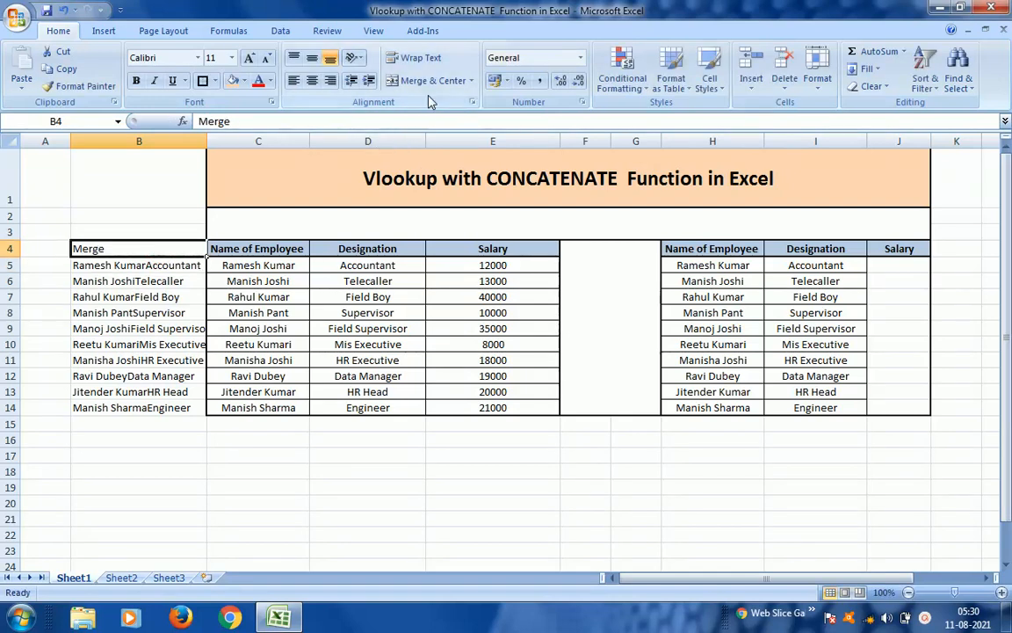
click(313, 80)
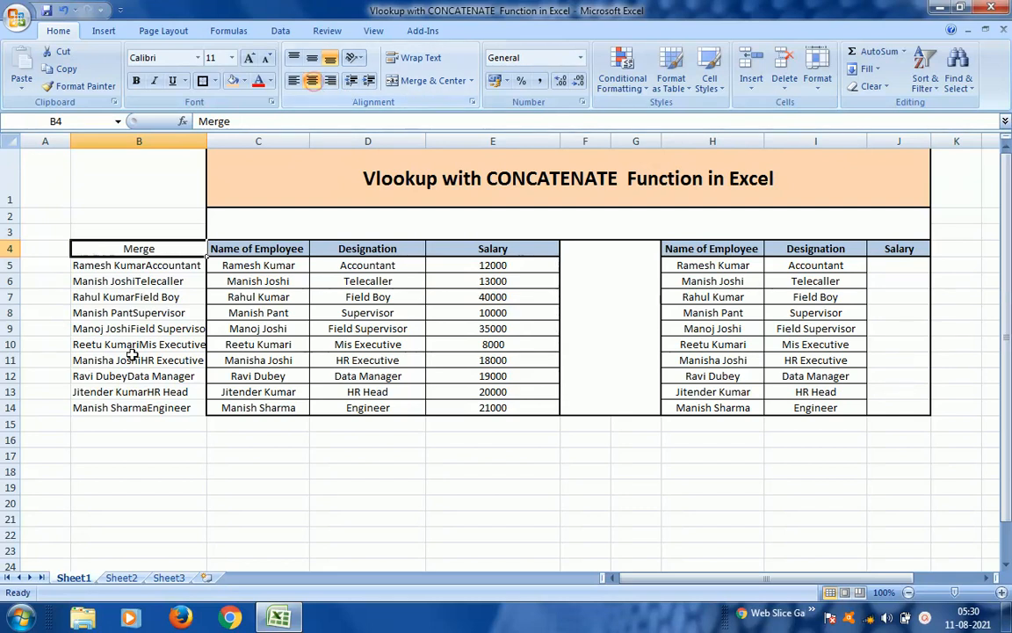
Check the joining formulas in B6 and B5, and dismiss the Windows color scheme prompt.
click(131, 276)
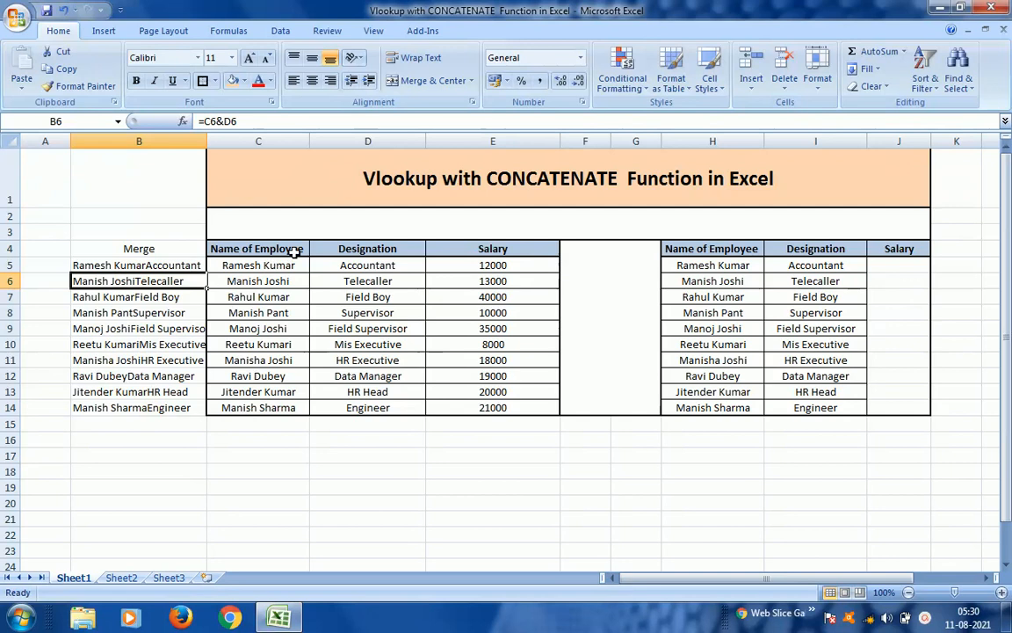
click(146, 265)
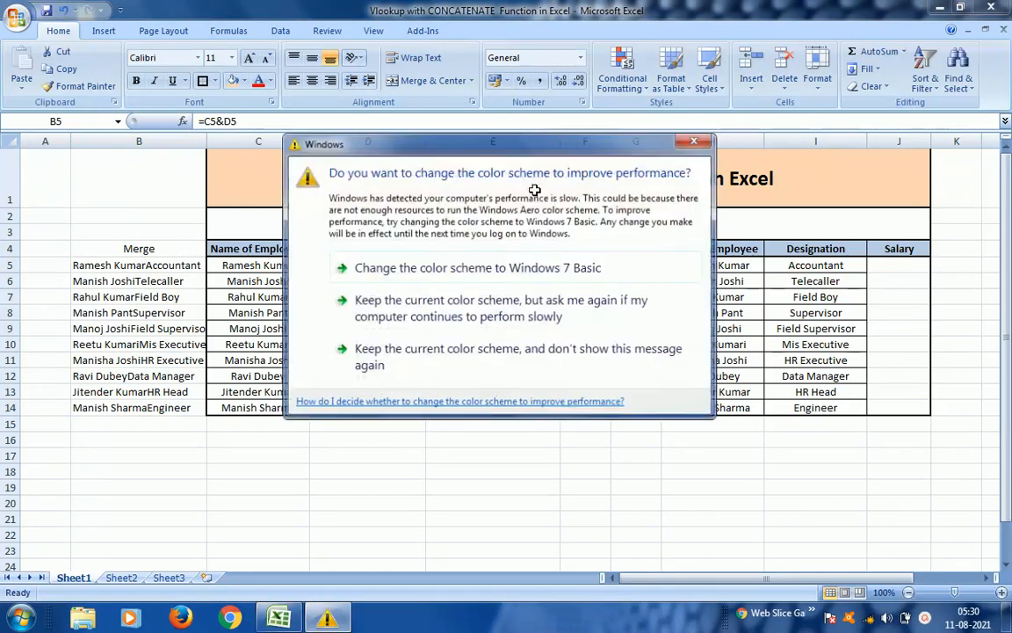
click(448, 333)
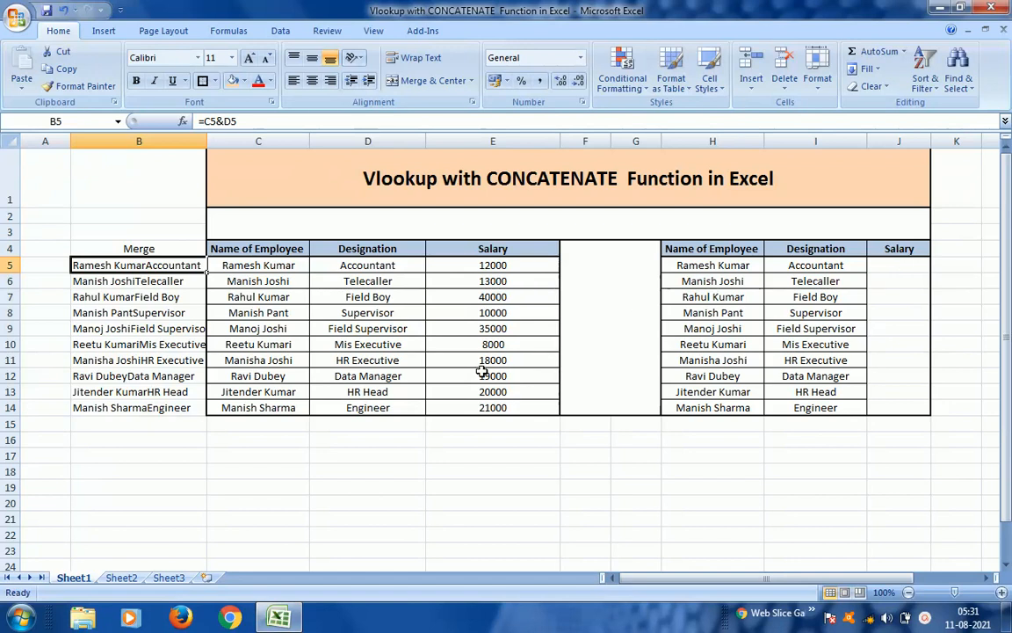
Begin a VLOOKUP formula in J5, the first Salary cell of the second table.
click(900, 268)
text(=)
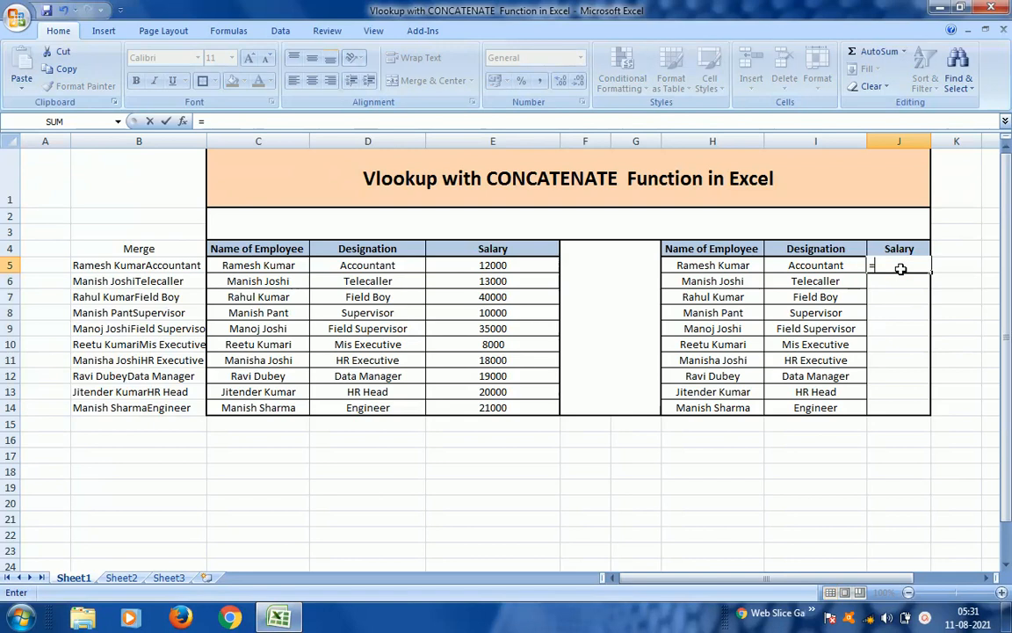
text(v)
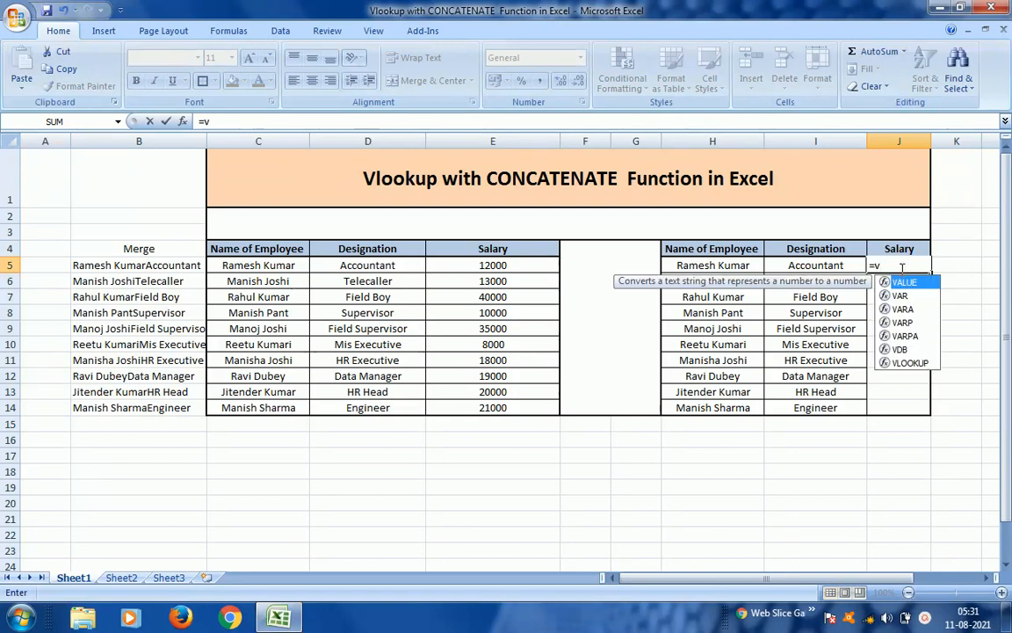
key(Down)
key(Down)
key(Down)
key(Down)
key(Down)
key(Down)
key(Tab)
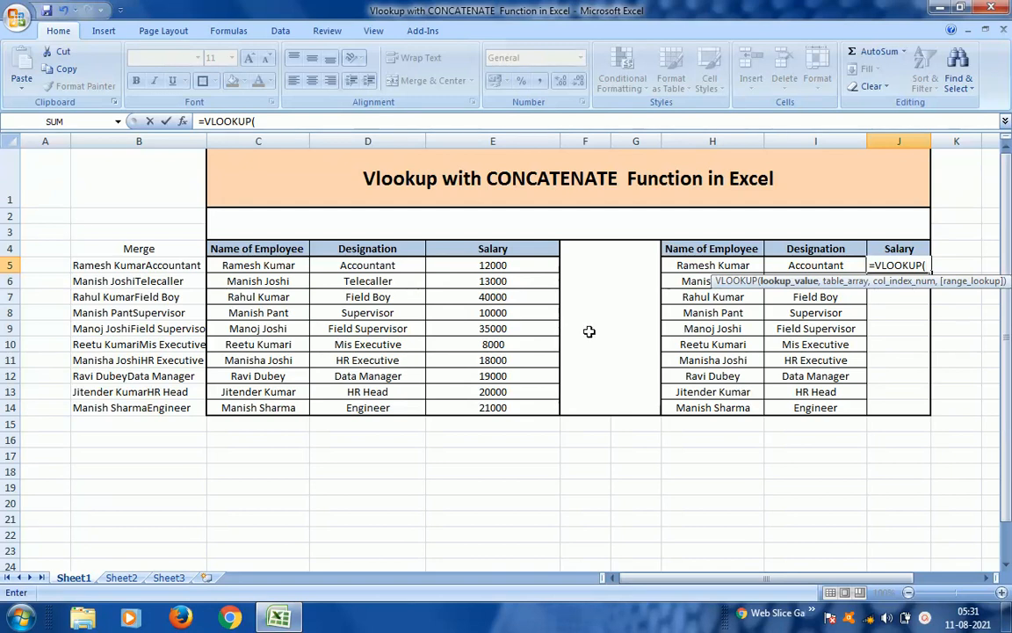
Set the VLOOKUP's lookup value to the joined name and designation of the second table, H5&I5.
click(418, 305)
click(703, 265)
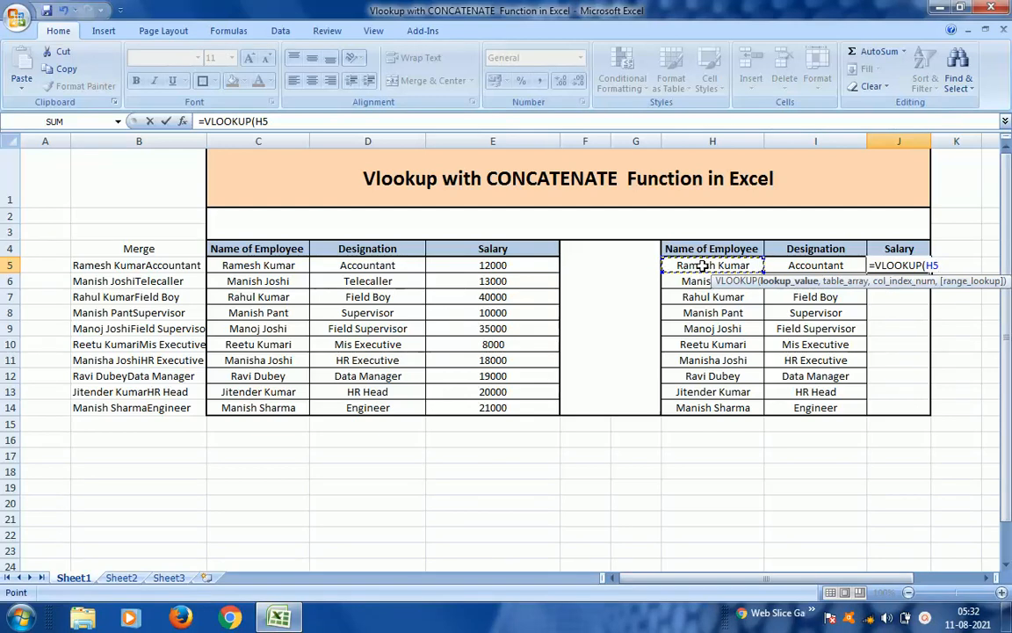
text(&)
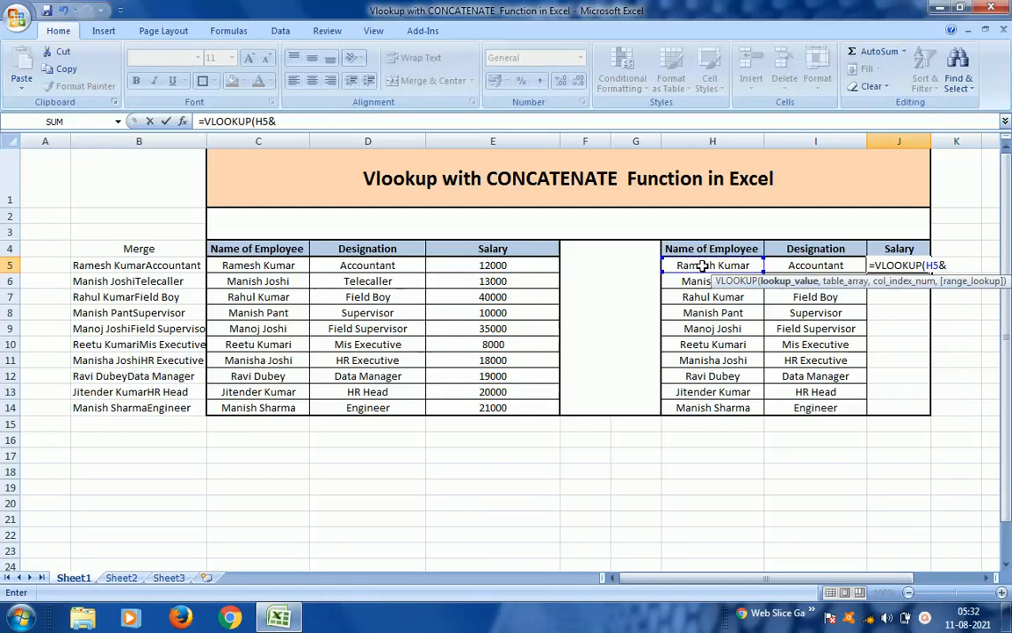
click(812, 311)
key(Up)
key(Up)
key(Up)
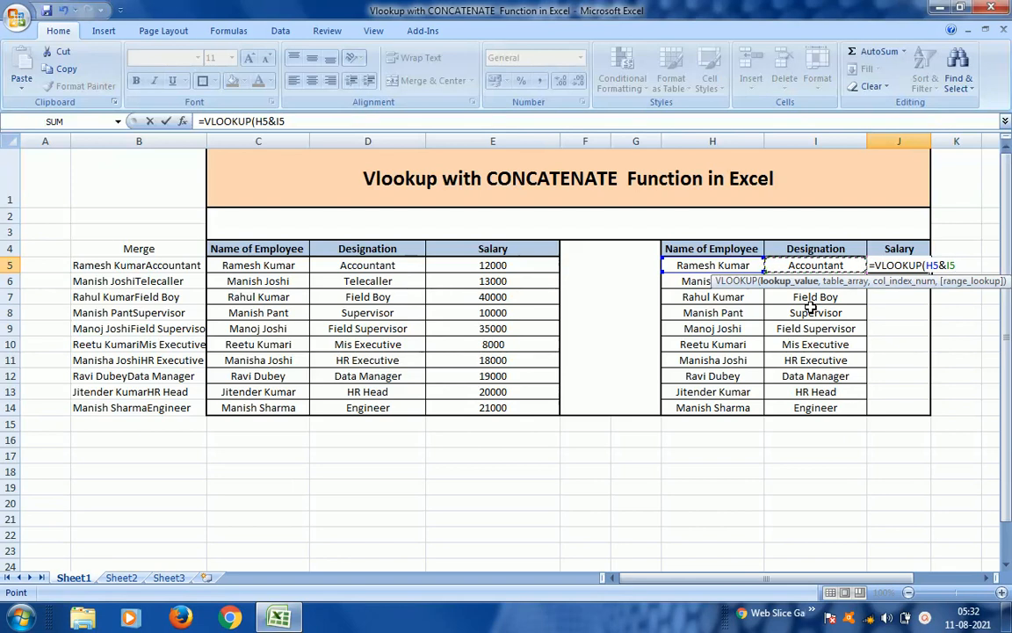
text(,)
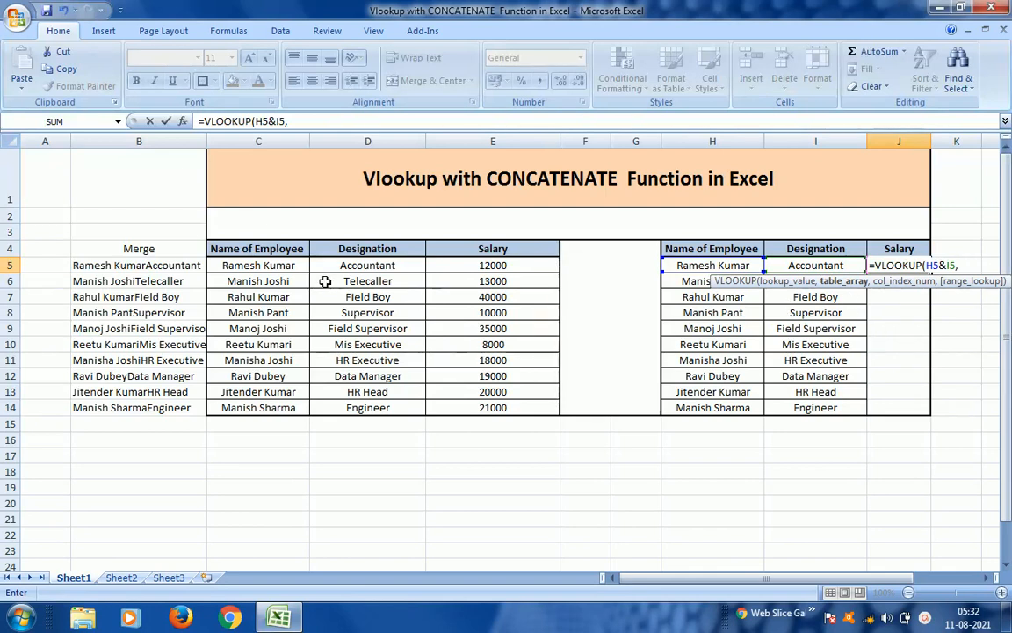
click(149, 252)
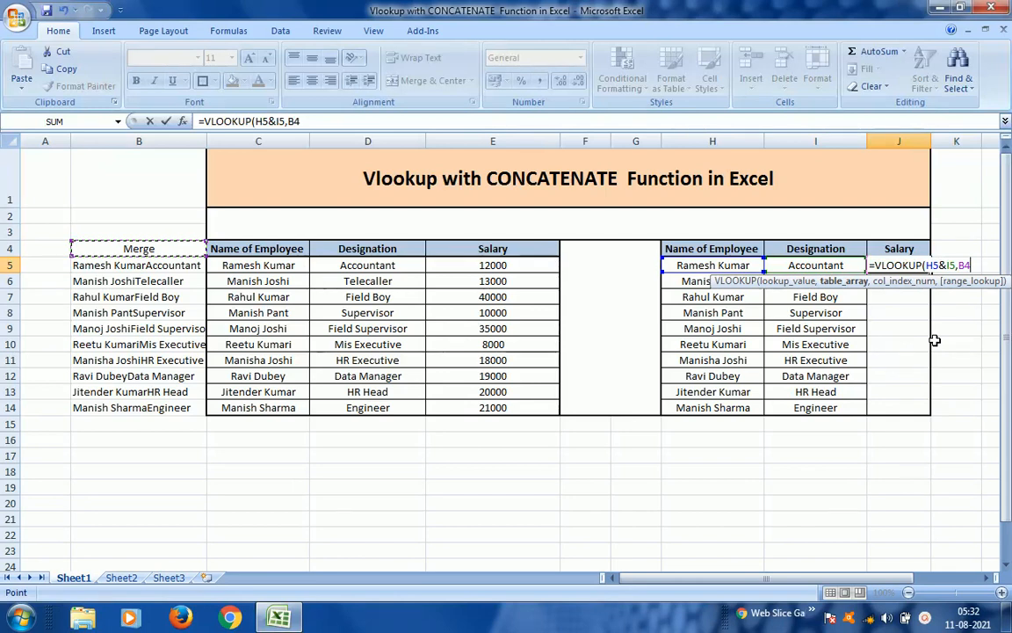
key(BackSpace)
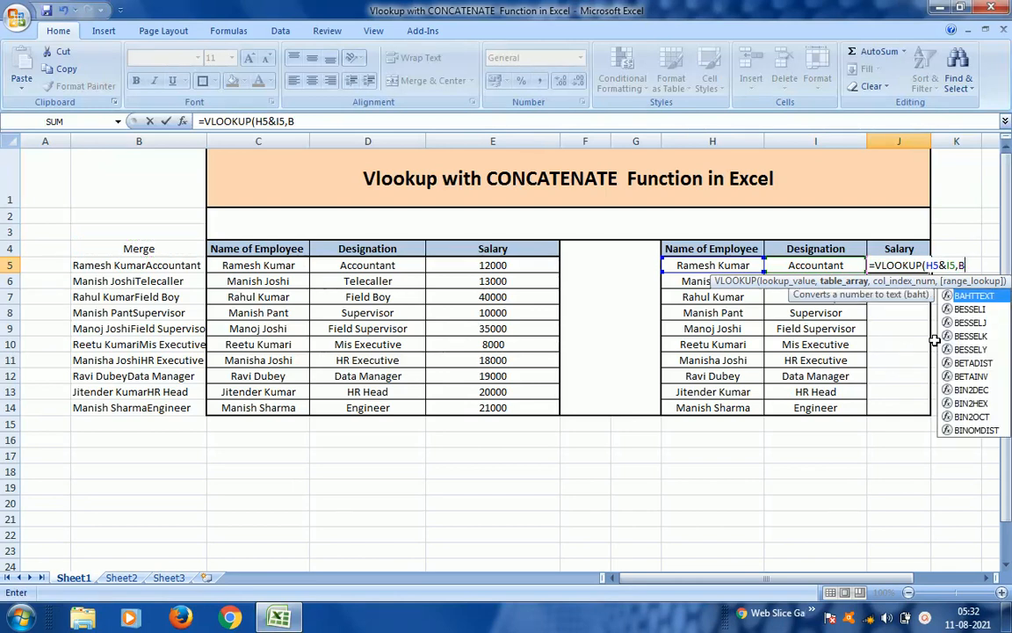
key(BackSpace)
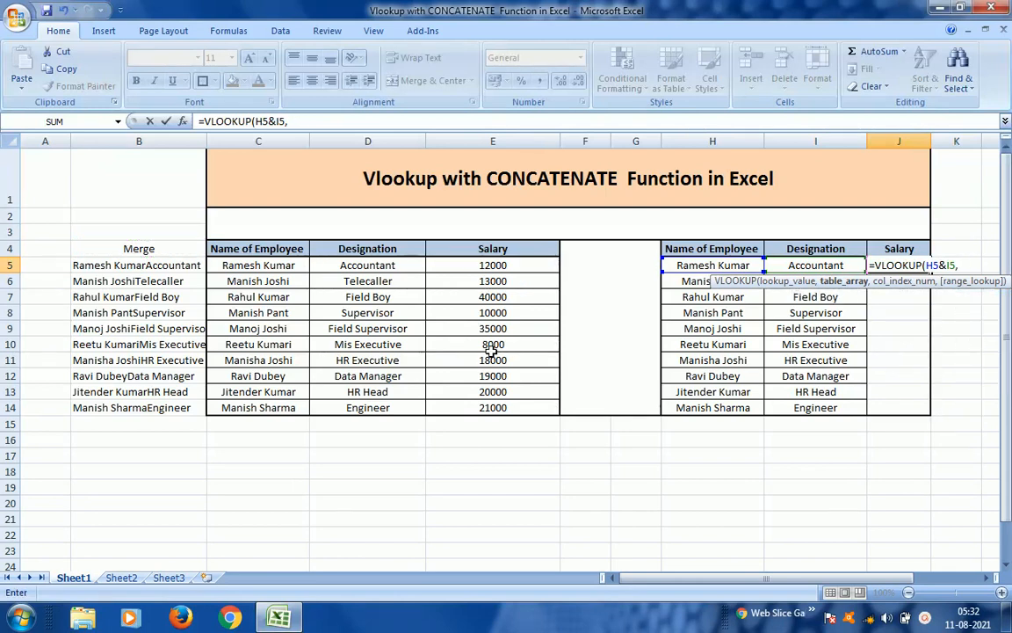
Give the first table's range C4:E14 as the VLOOKUP's table array.
click(280, 252)
key(shift+Right)
key(shift+Right)
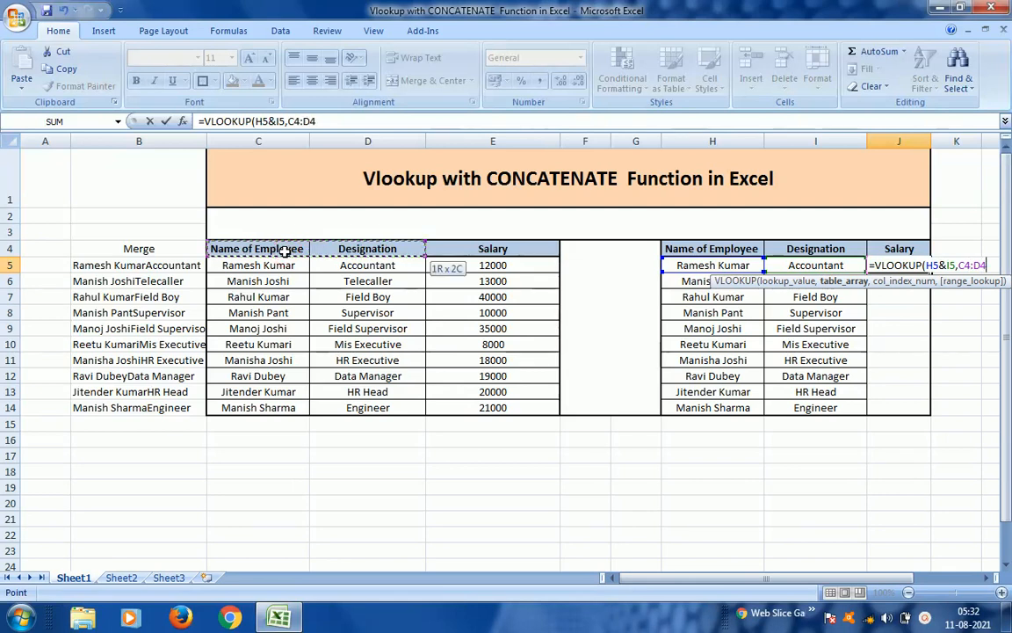
key(ctrl+shift+Down)
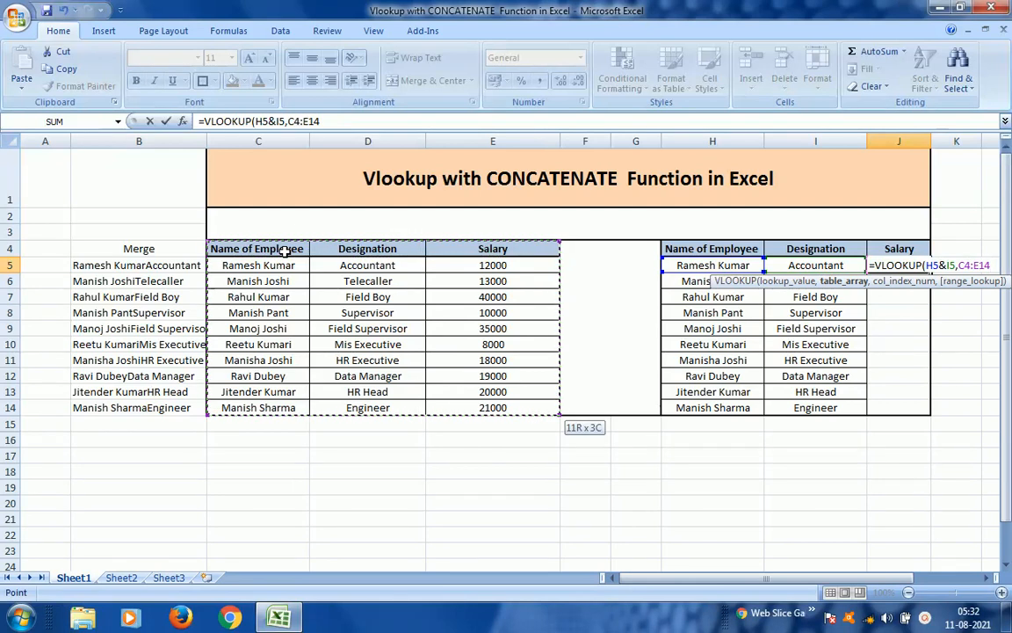
text(,)
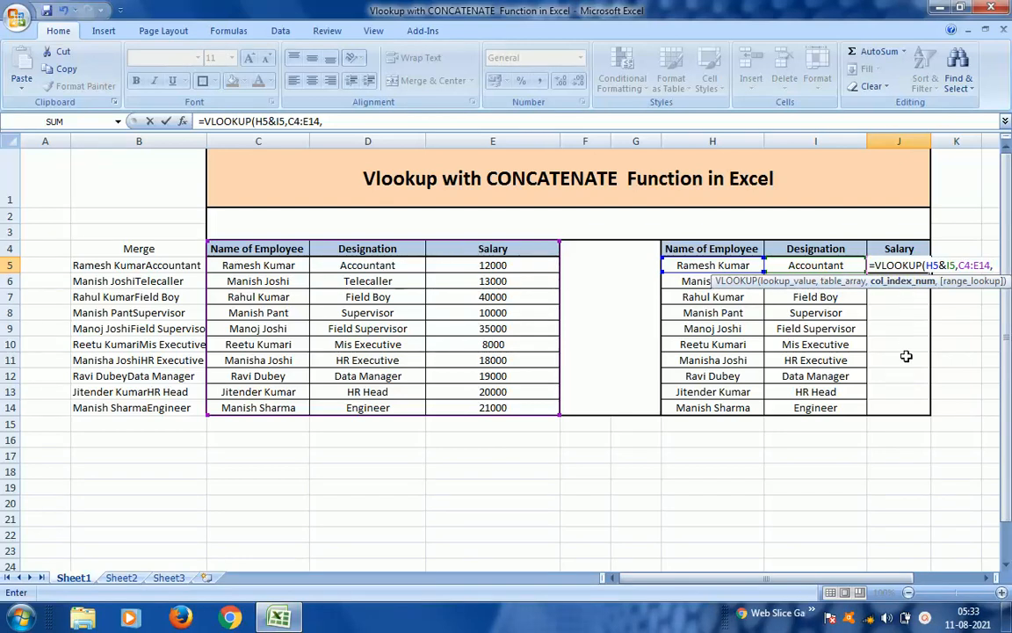
Complete the VLOOKUP in J5 with column index 3 and exact match 0, keeping the cell selected.
text(3,)
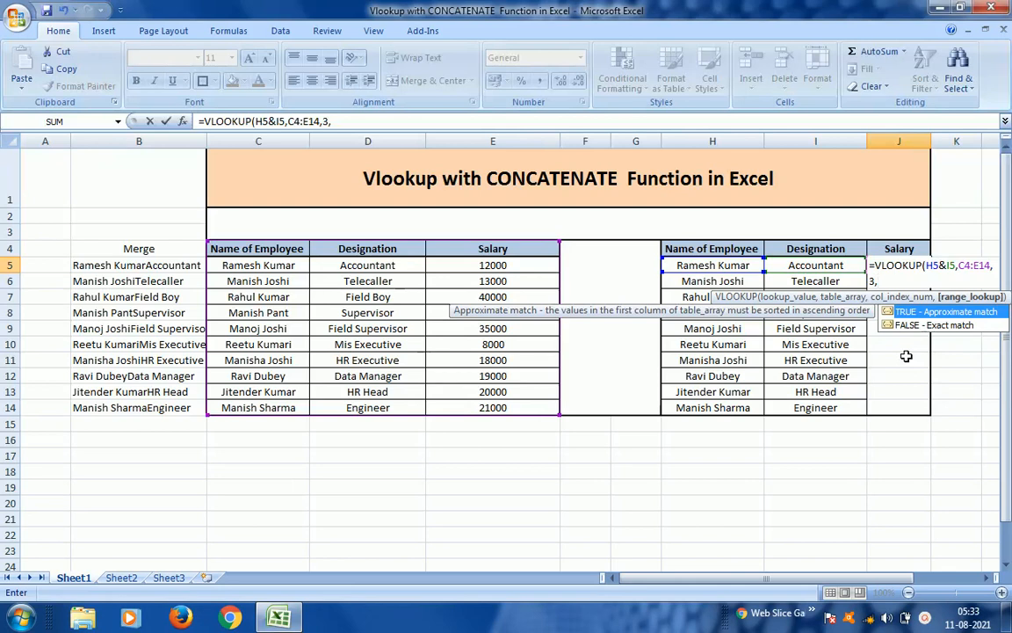
text(0)
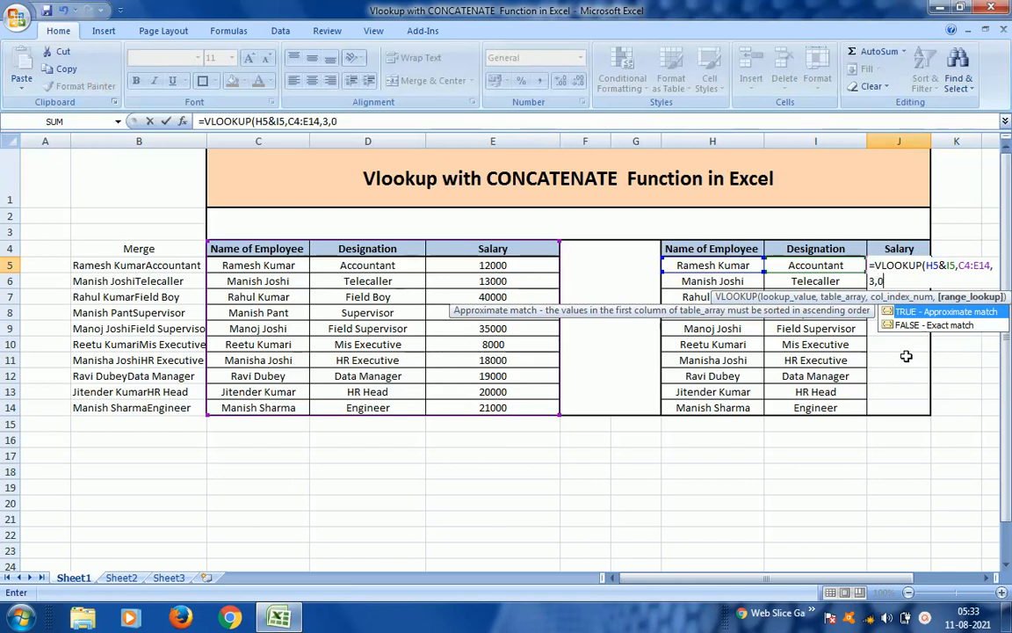
text())
key(ctrl+Return)
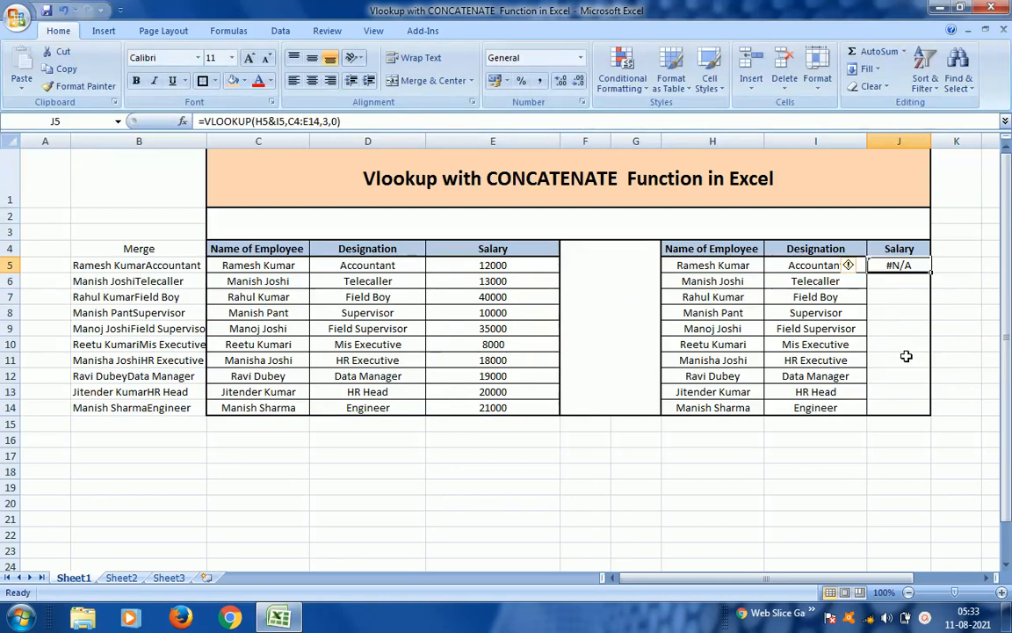
Copy the VLOOKUP formula from J5 down through J14.
key(ctrl+c)
key(shift+Down)
key(shift+Down)
key(shift+Down)
key(shift+Down)
key(shift+Down)
key(shift+Down)
key(shift+Down)
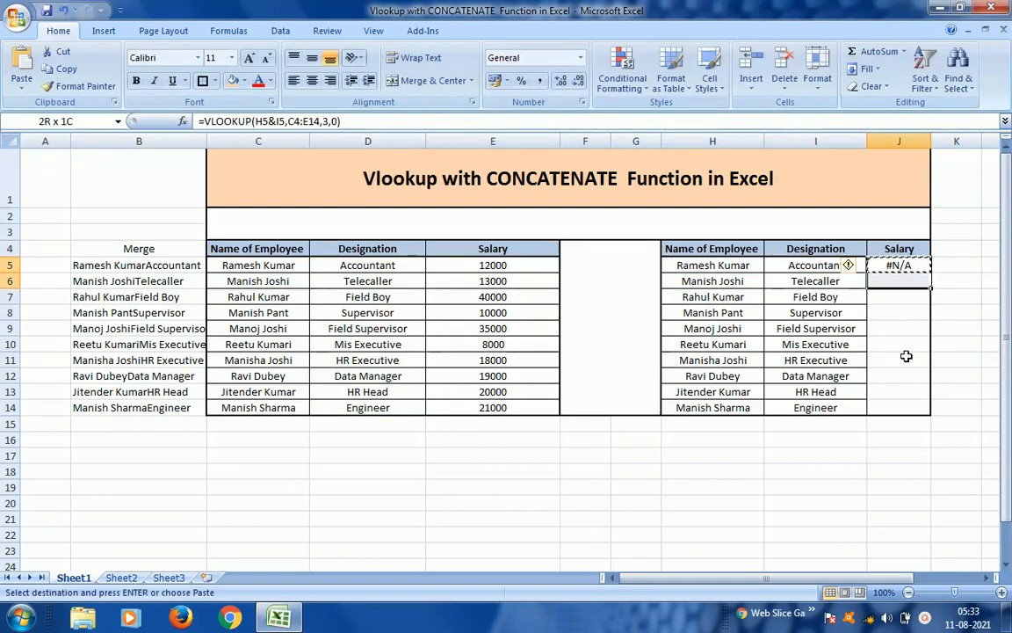
key(shift+Down)
key(shift+Down)
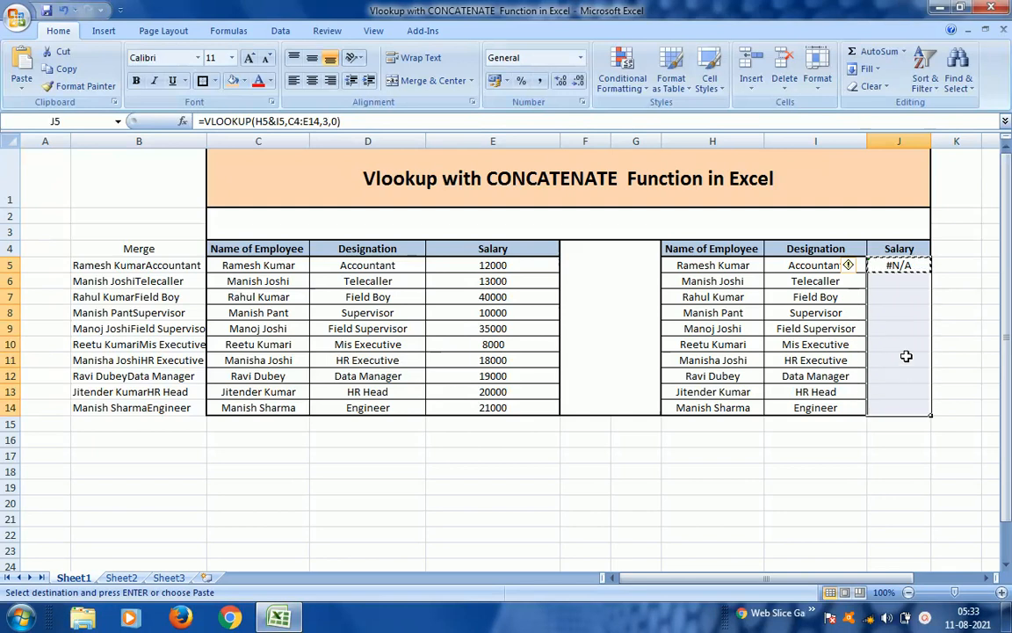
key(ctrl+v)
key(Return)
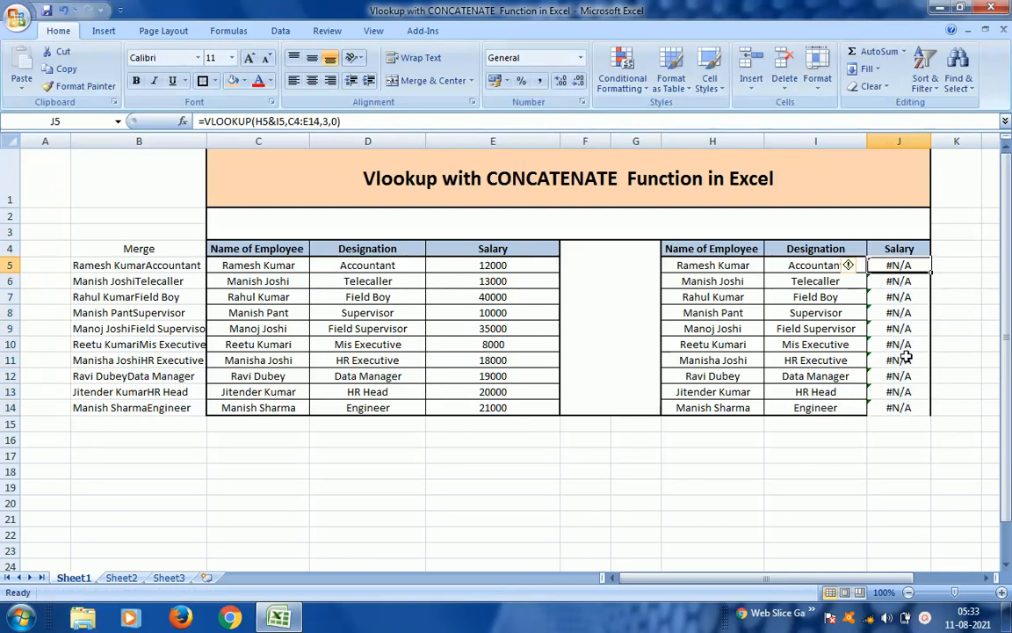
Compare the name and designation cells H5 and I5 with the joined key in the Merge column.
key(Left)
key(Left)
key(Right)
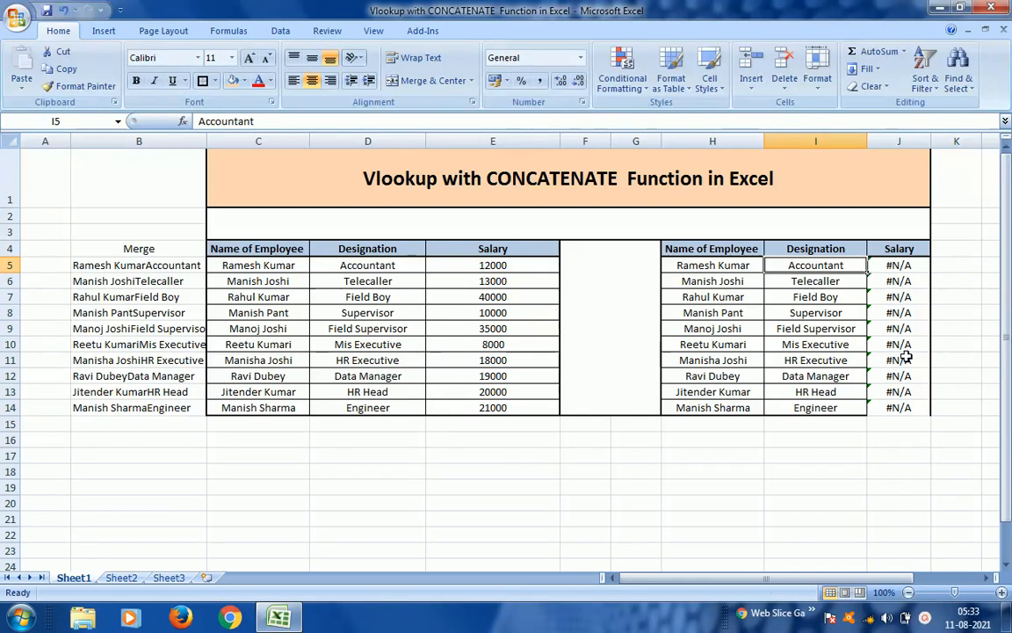
key(Left)
key(Left)
key(Left)
key(Left)
key(Left)
key(Left)
key(Left)
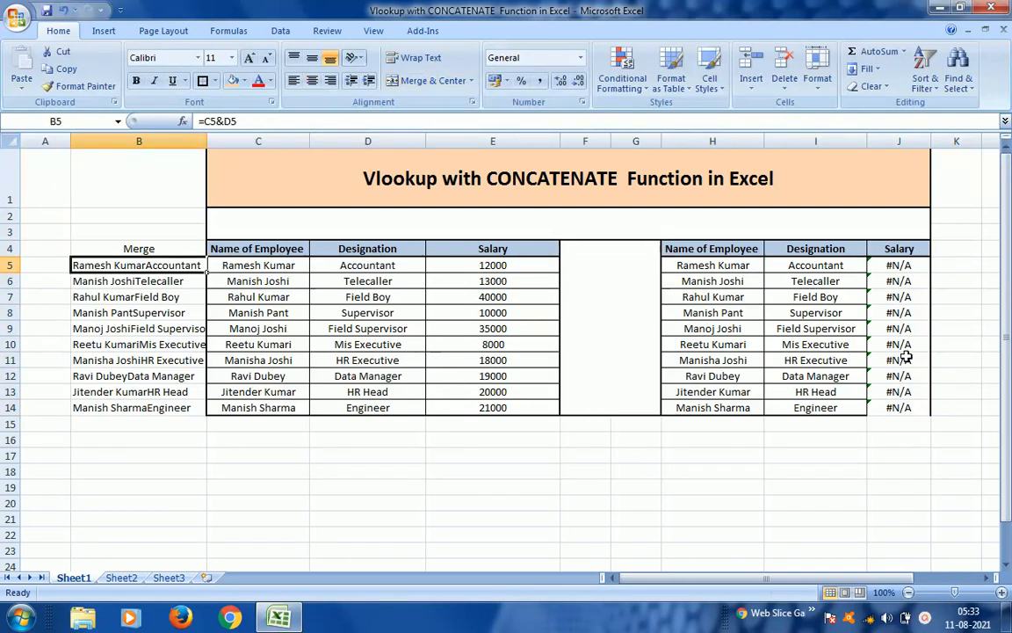
key(Right)
key(Right)
key(Right)
key(Right)
key(Right)
key(Right)
key(Right)
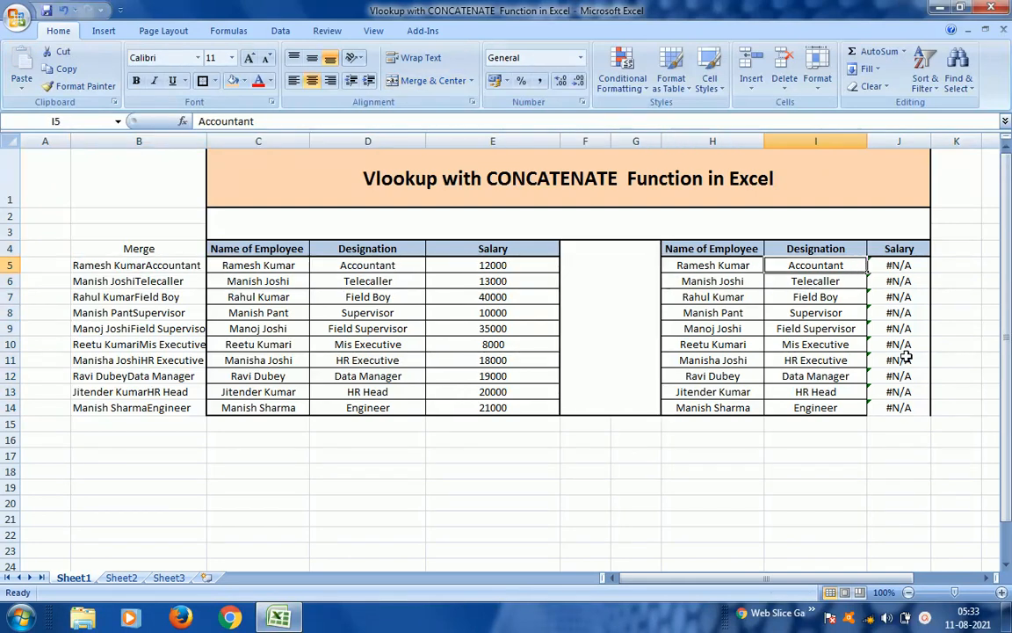
key(Left)
key(Right)
key(Right)
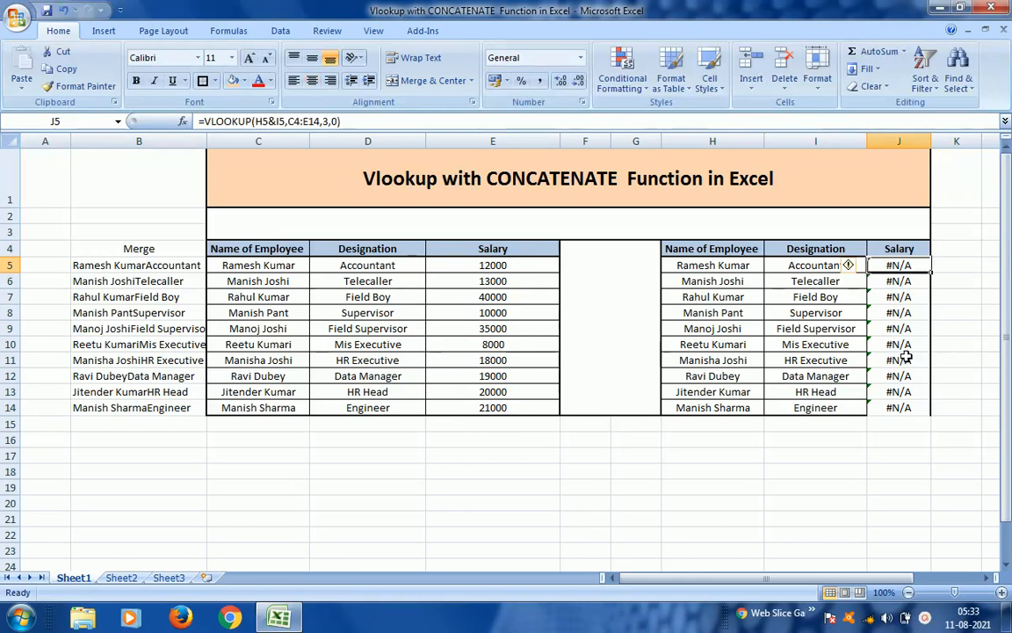
Change the table array of the VLOOKUP in J5 to B4:E14 so it starts at the Merge column.
key(F2)
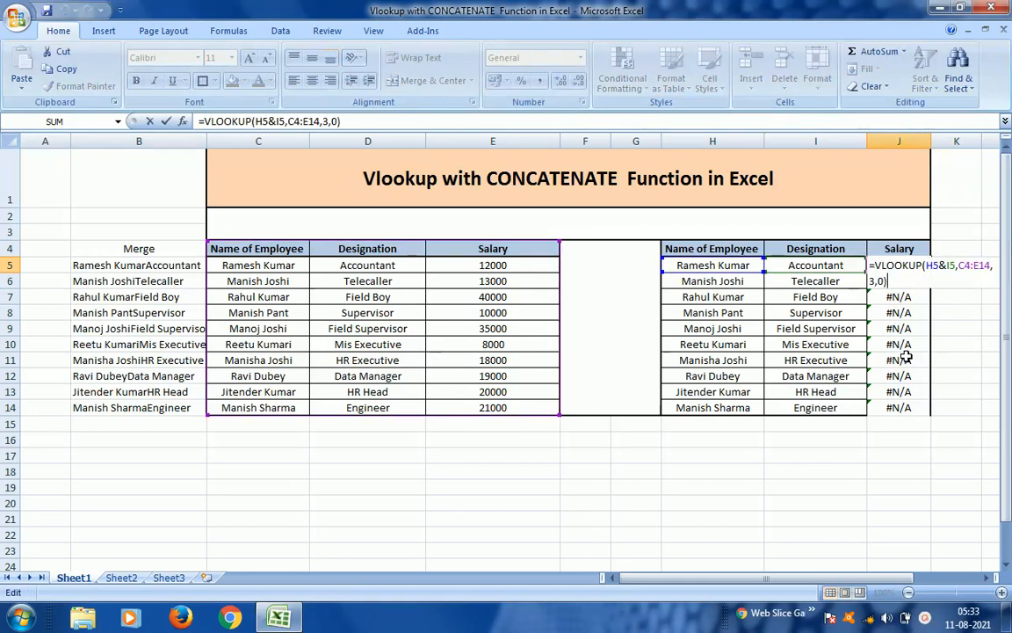
key(Up)
key(Right)
key(Right)
key(Right)
key(Right)
key(Right)
key(Right)
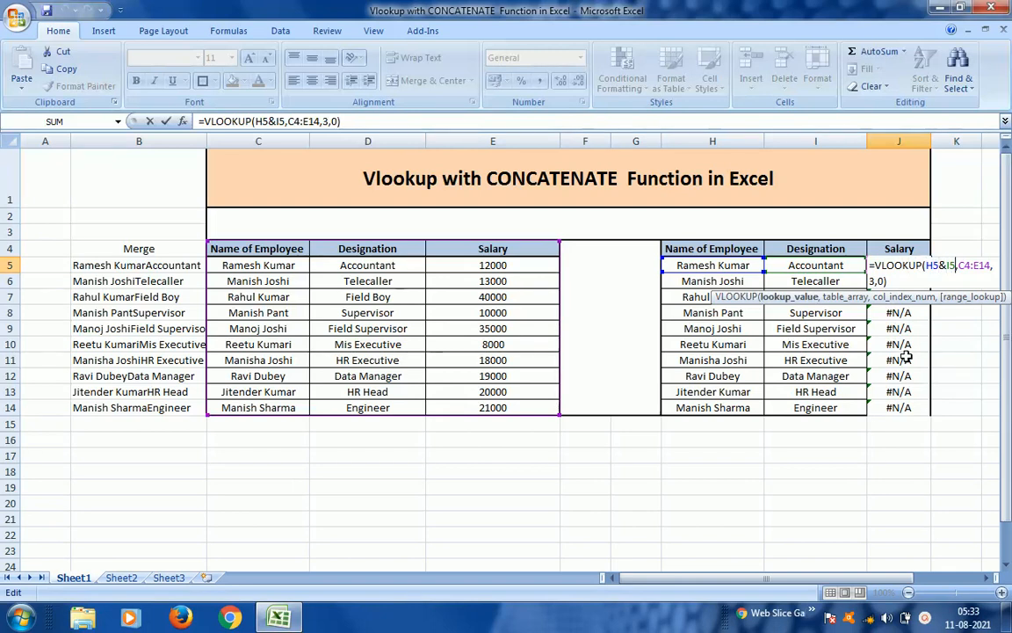
key(Right)
key(Right)
key(Right)
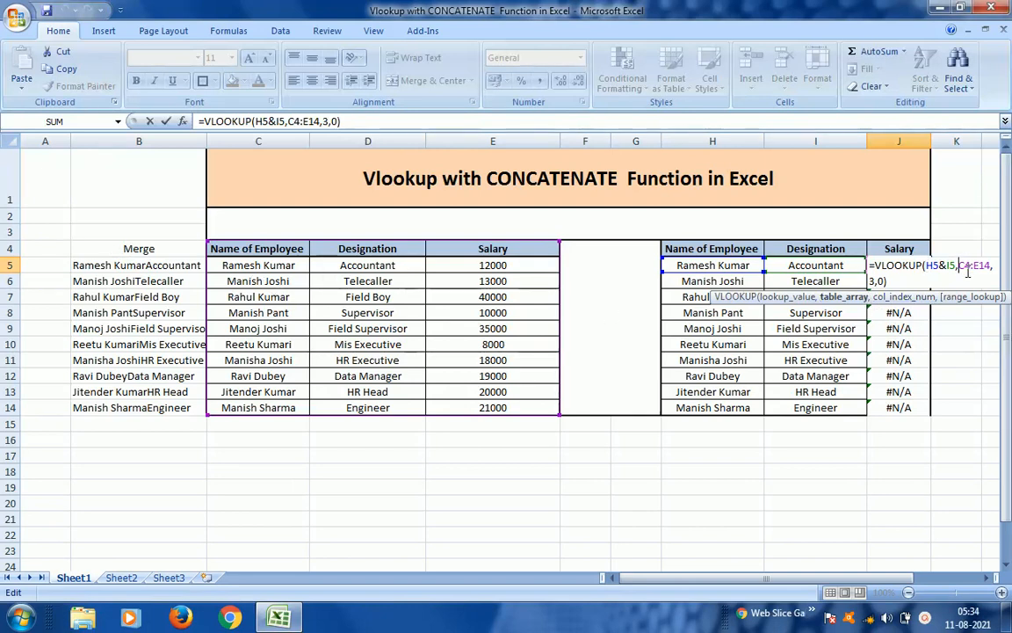
key(shift+Right)
text(B)
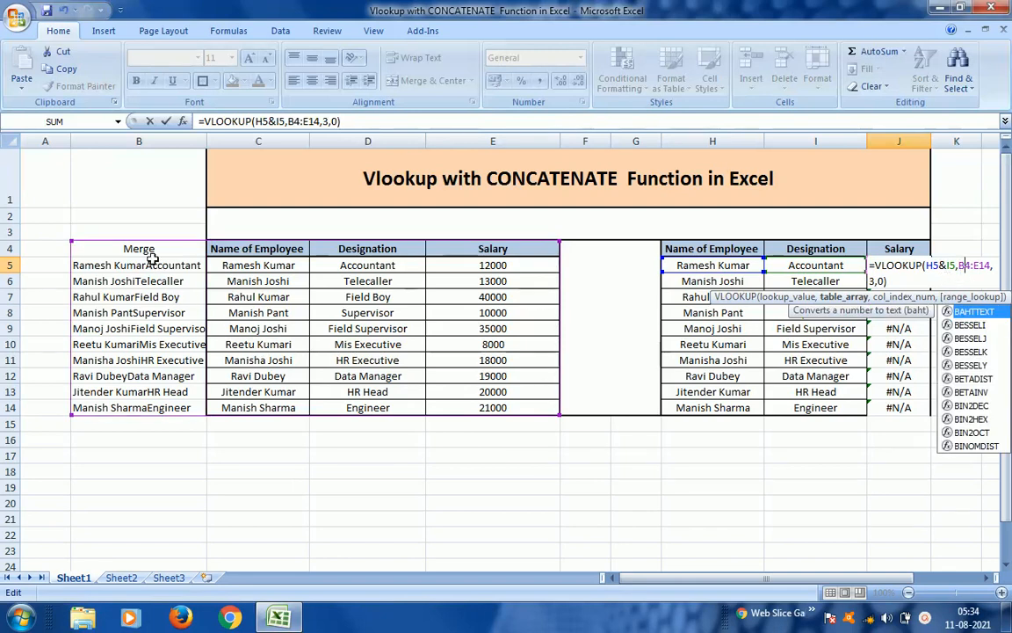
key(Down)
key(Down)
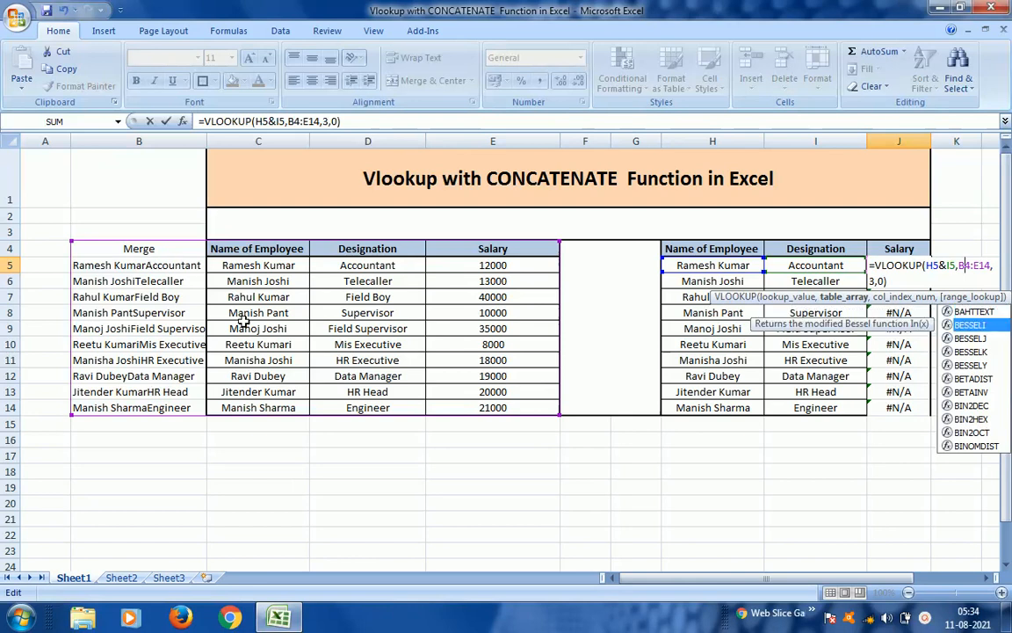
key(Return)
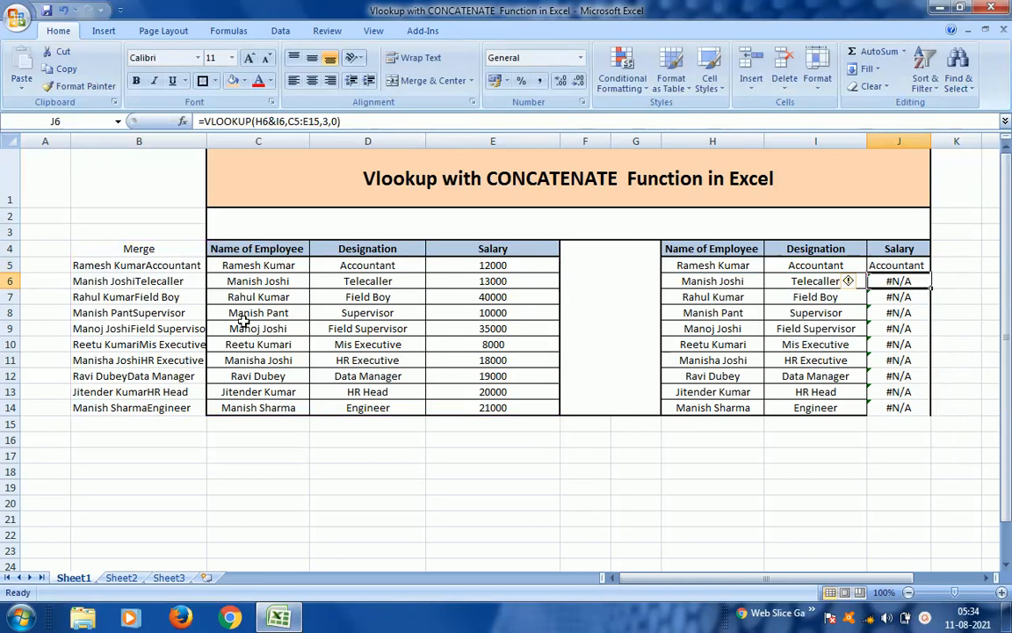
Copy the VLOOKUP with table array B4:E14 from J5 over the other Salary cells down to J14.
key(Up)
key(ctrl+c)
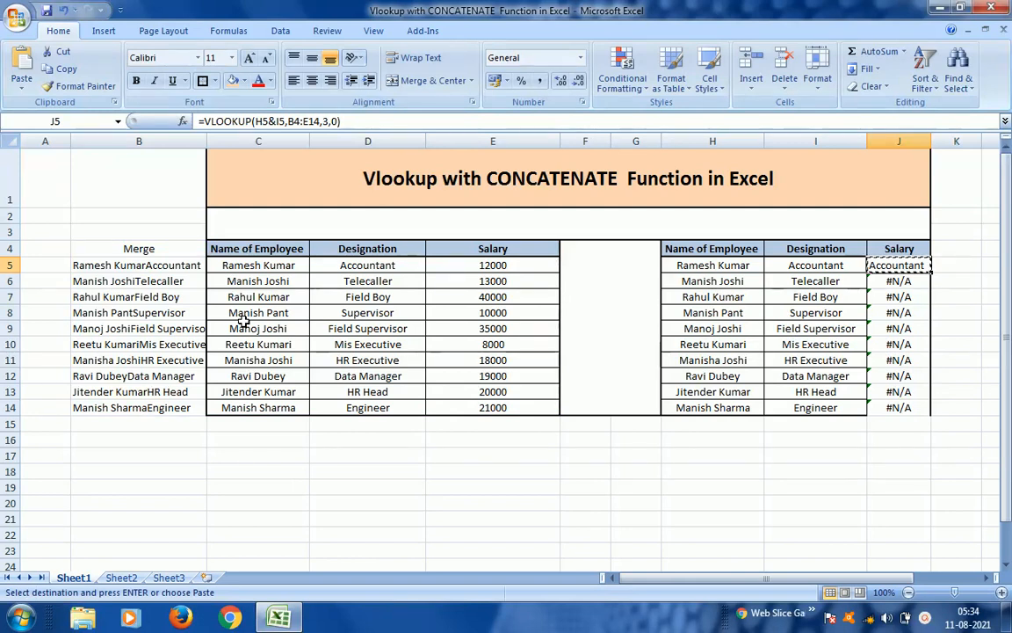
key(shift+Down)
key(shift+Down)
key(shift+Down)
key(shift+Down)
key(shift+Down)
key(shift+Down)
key(shift+Down)
key(shift+Down)
key(shift+Down)
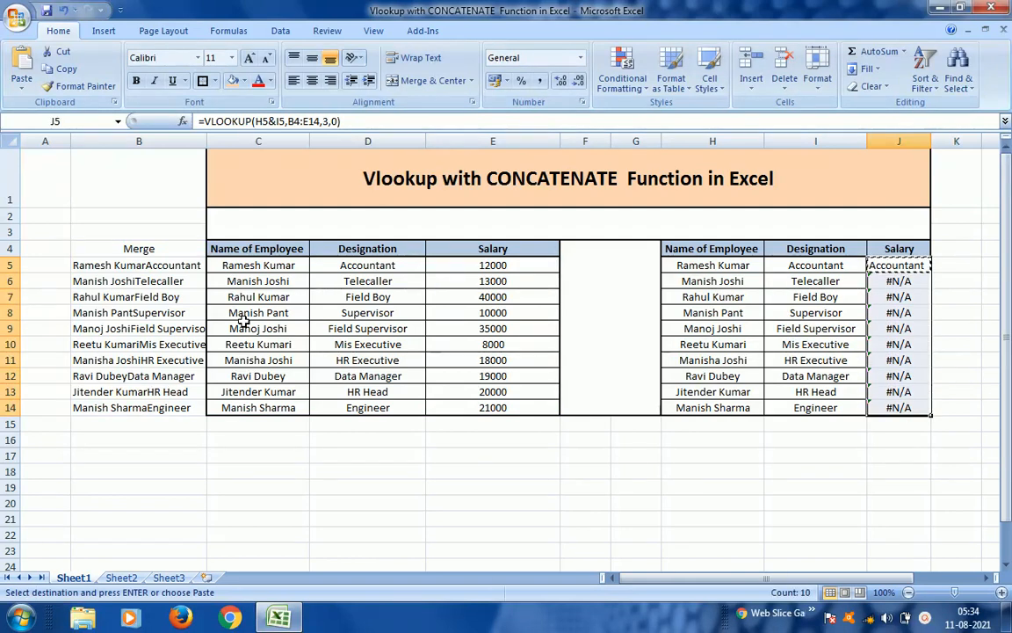
key(ctrl+v)
key(Escape)
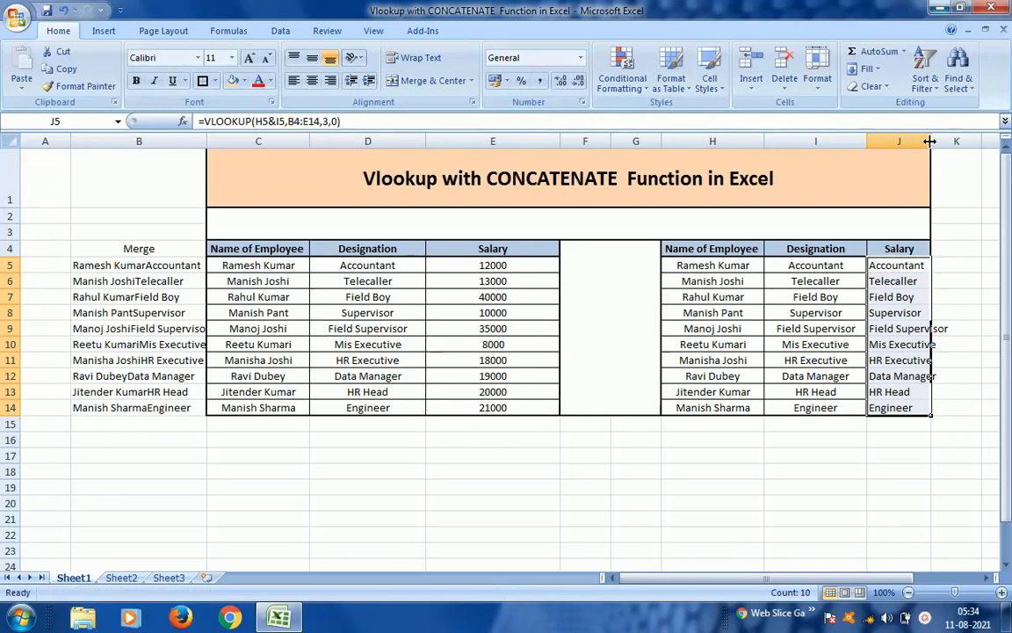
Widen column J to fit its longest entries and select J5.
drag(930, 140, 911, 262)
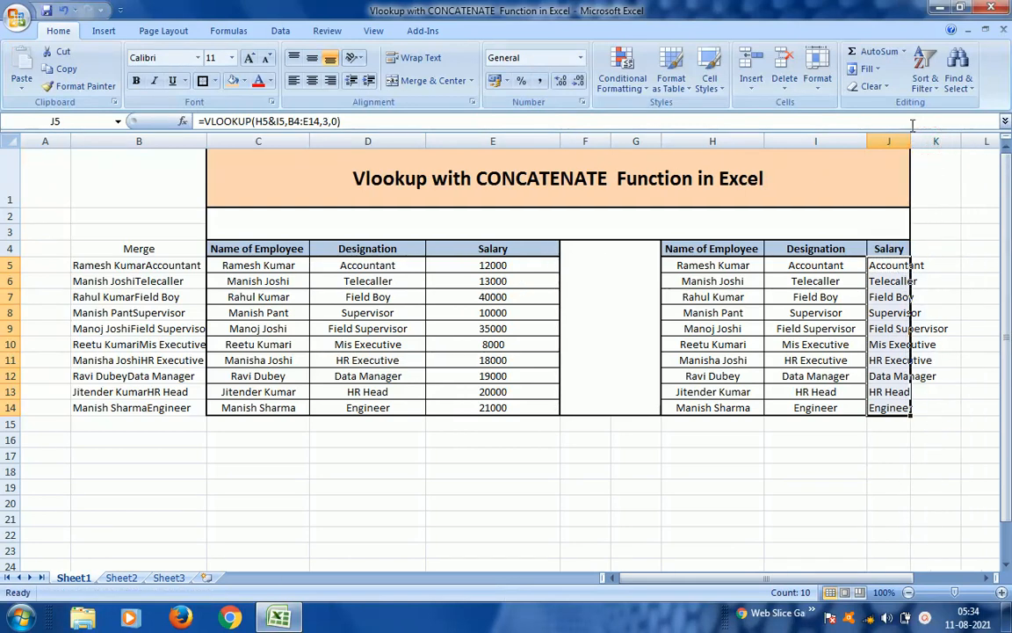
drag(911, 141, 966, 140)
click(926, 270)
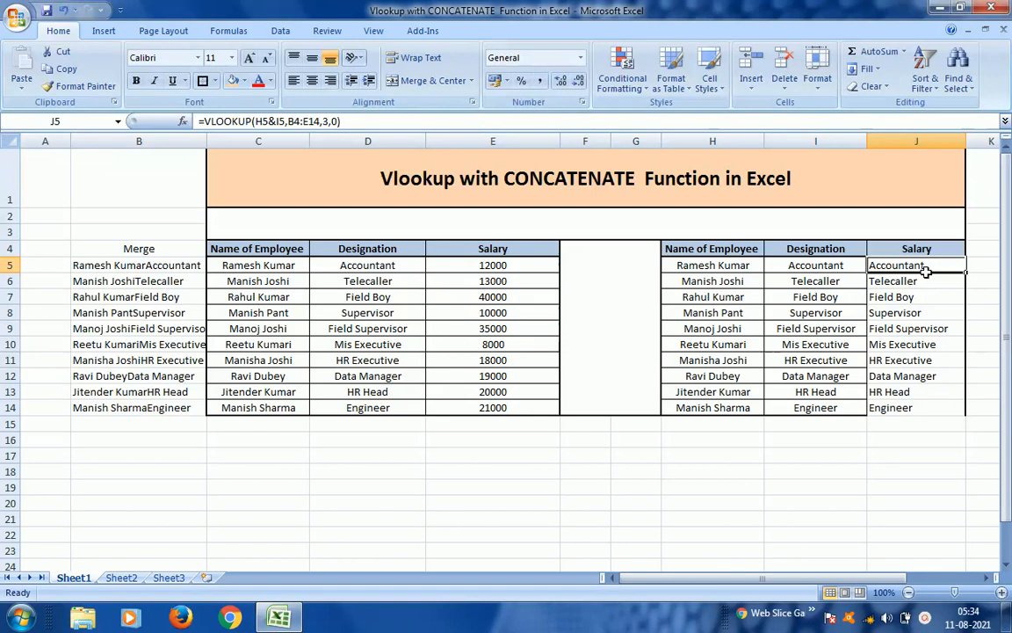
Check the first table's column positions counted from the Merge column to find the Salary column's index.
key(Left)
key(Left)
key(Left)
key(Left)
key(Left)
key(Left)
key(Left)
key(Left)
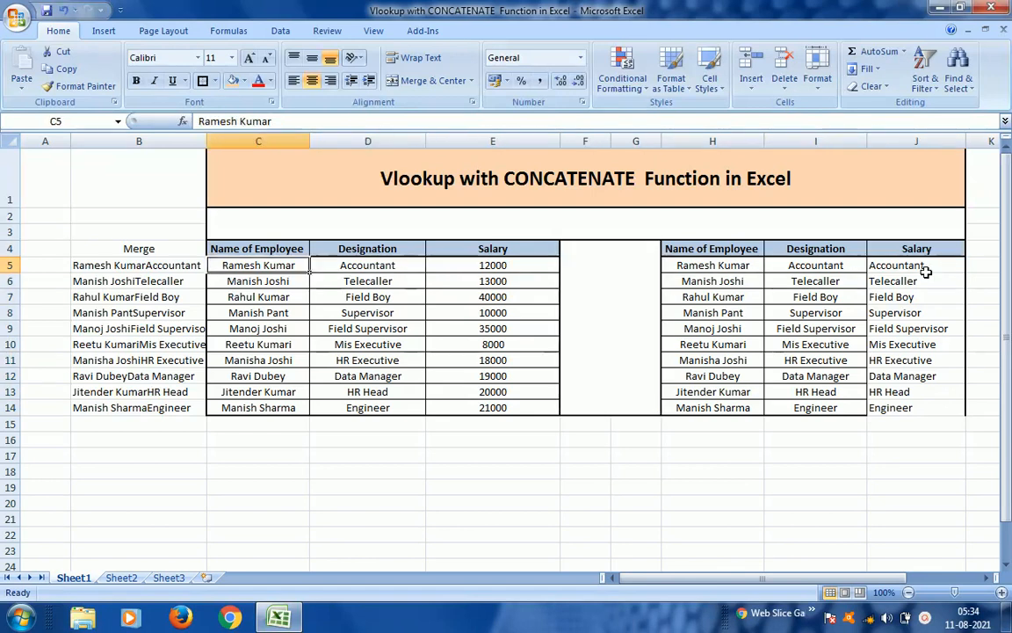
key(Up)
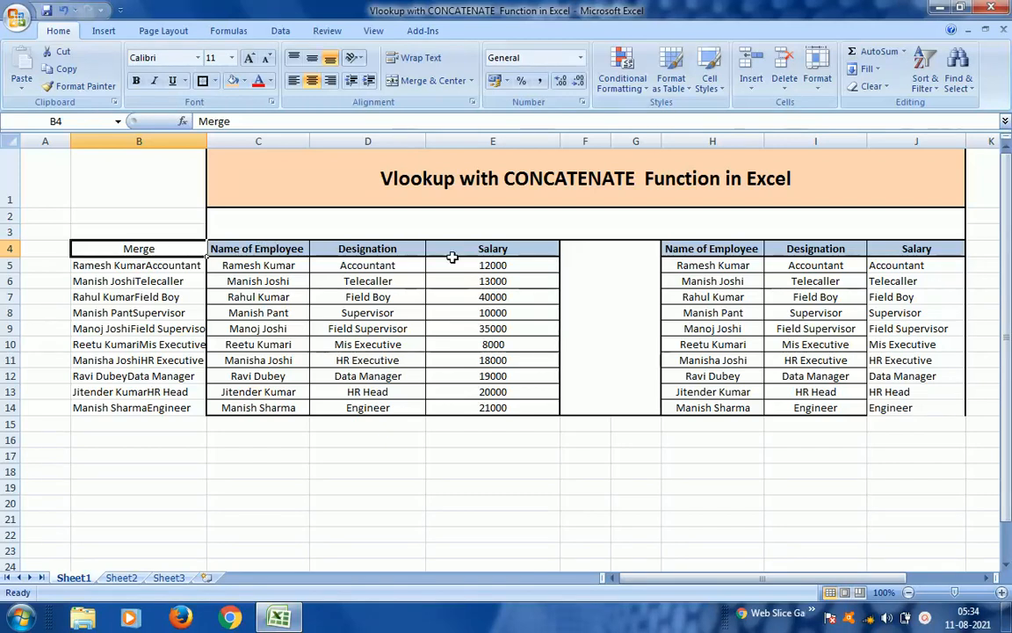
Set the column index of the VLOOKUP in J5 to 4, keeping the current color scheme in the Windows performance prompt.
click(924, 268)
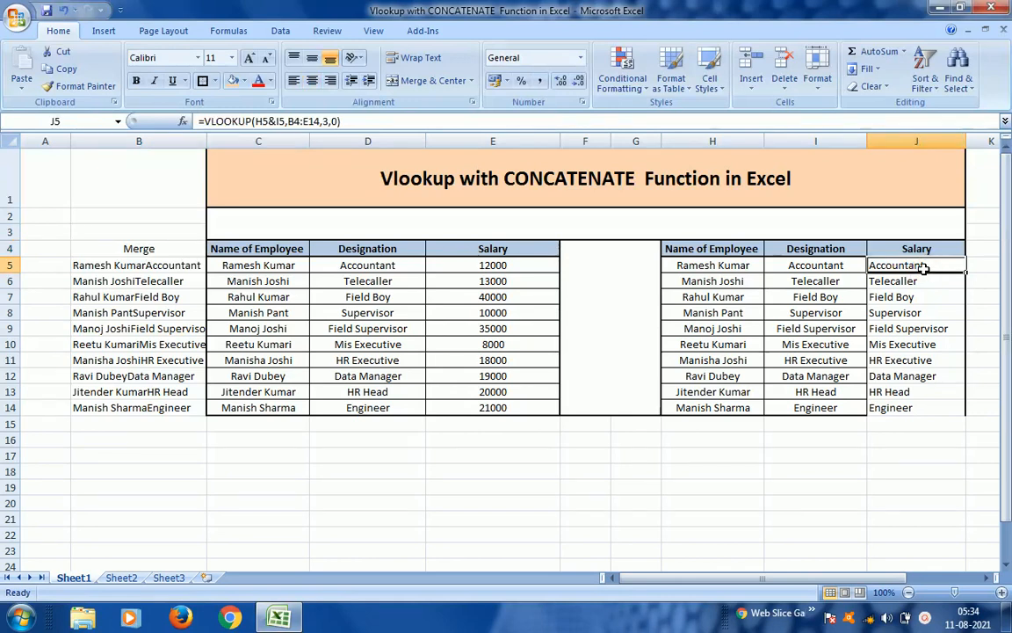
double_click(924, 268)
key(Left)
key(Left)
key(Left)
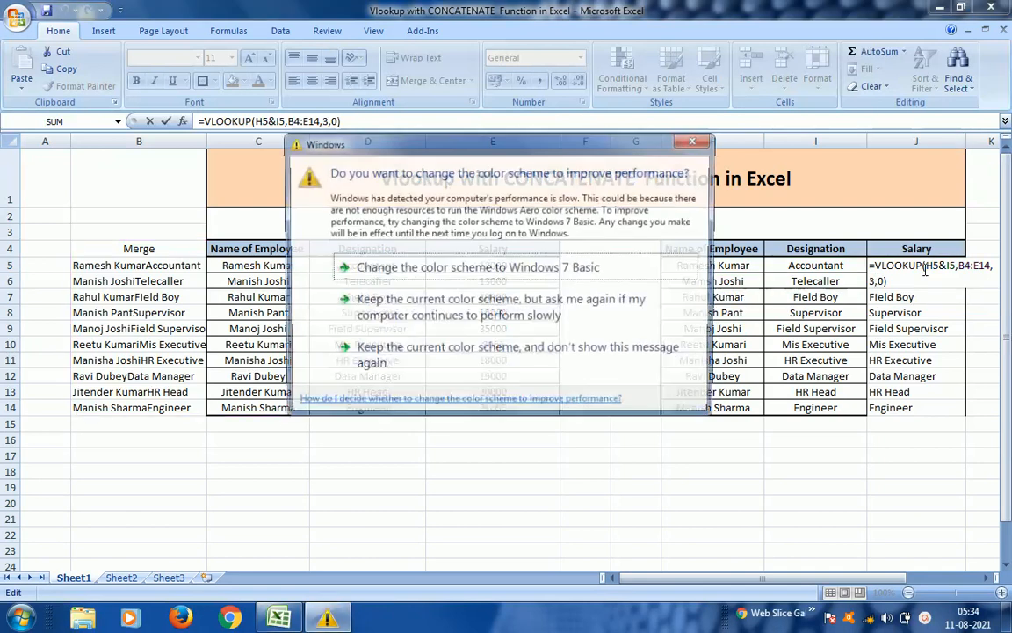
click(525, 316)
text(4)
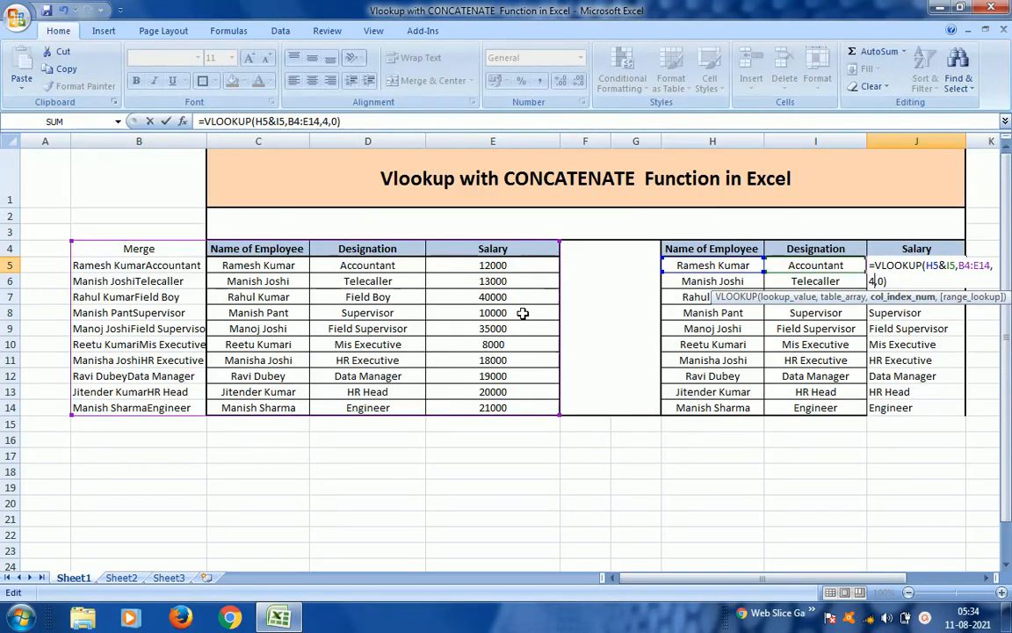
key(ctrl+Return)
Fill the VLOOKUP with column index 4 from J5 down to J14, ending with only J5 selected.
key(ctrl+c)
key(shift+Down)
key(shift+Down)
key(shift+Down)
key(shift+Down)
key(shift+Down)
key(shift+Down)
key(shift+Down)
key(shift+Down)
key(shift+Down)
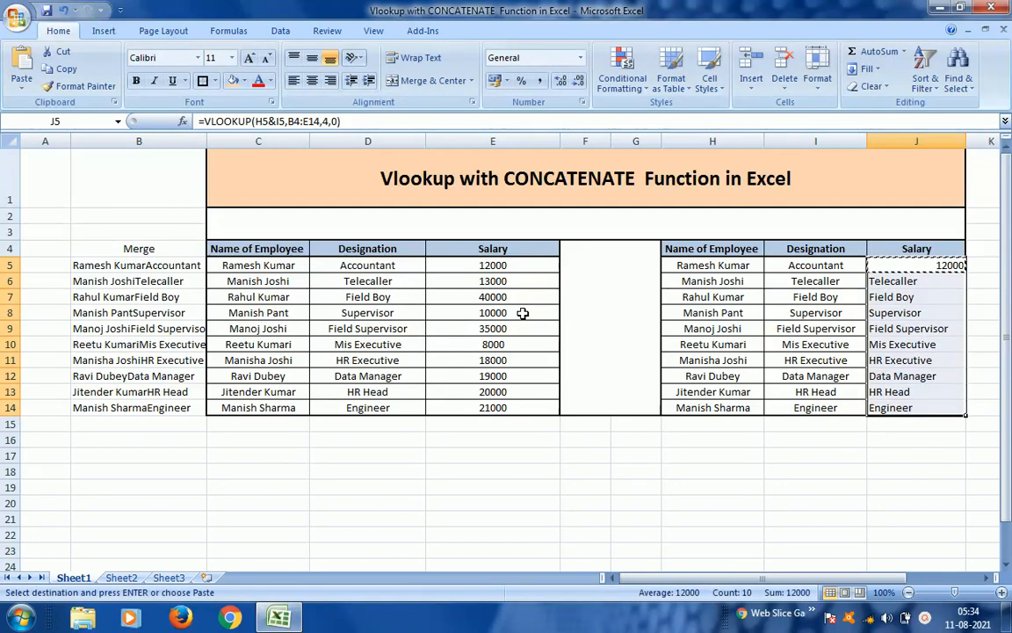
key(ctrl+v)
key(Escape)
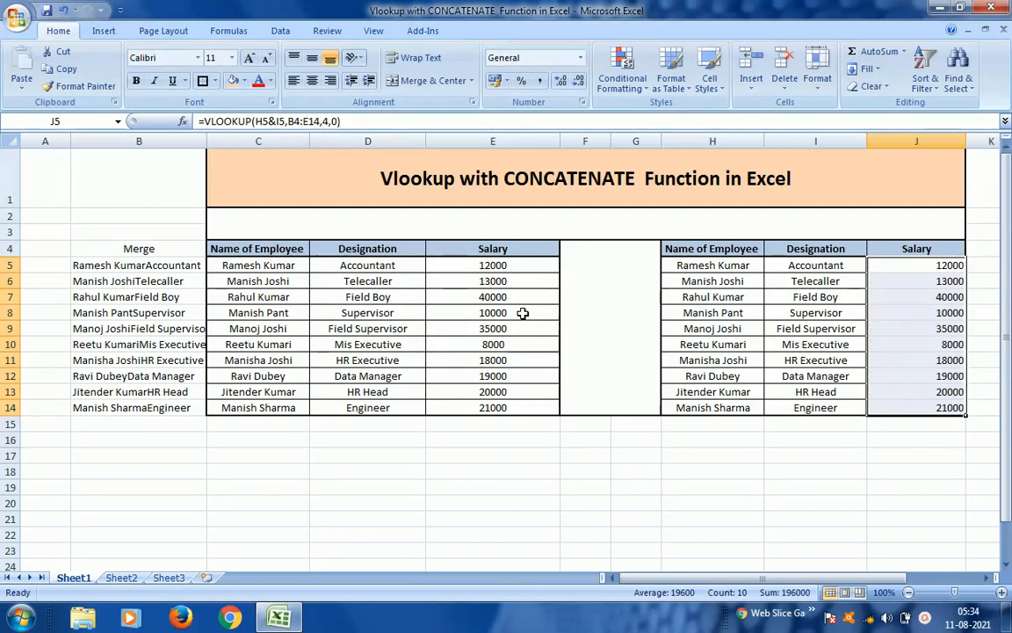
key(shift+Up)
key(shift+Up)
key(shift+Up)
key(shift+Up)
key(shift+Up)
key(shift+Up)
key(shift+Up)
key(shift+Up)
key(shift+Up)
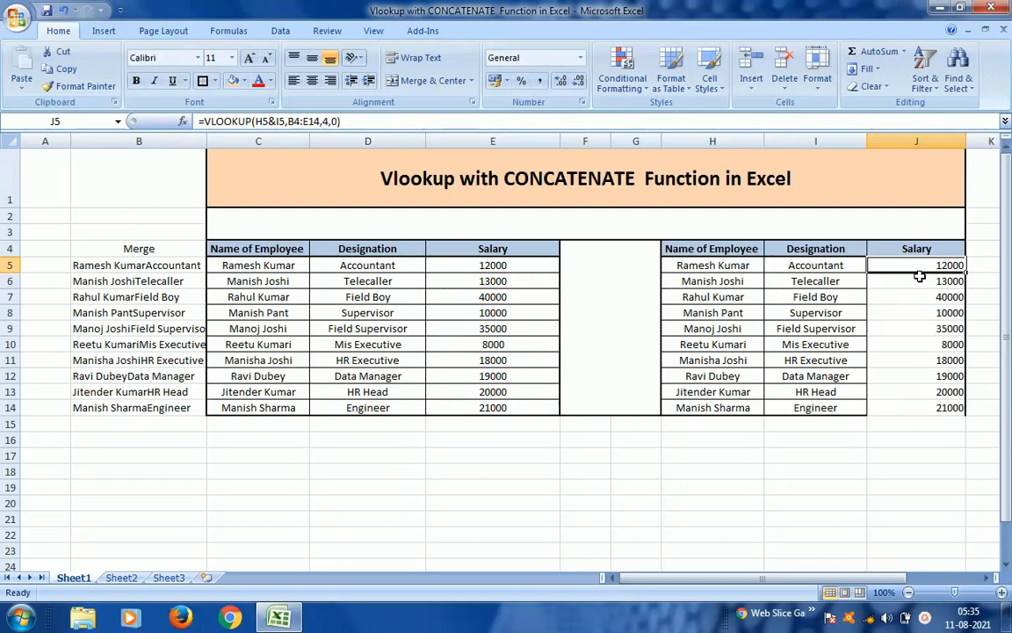
Clear the lookup formulas from the second table's Salary cells J5:J14.
key(Left)
key(Right)
key(ctrl+shift+Down)
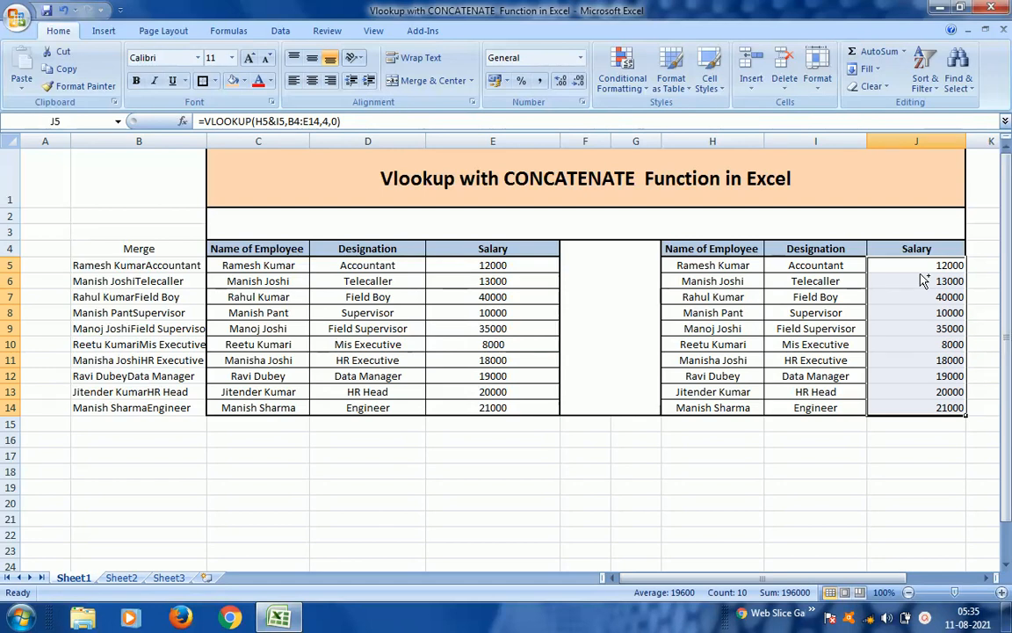
key(Delete)
key(Left)
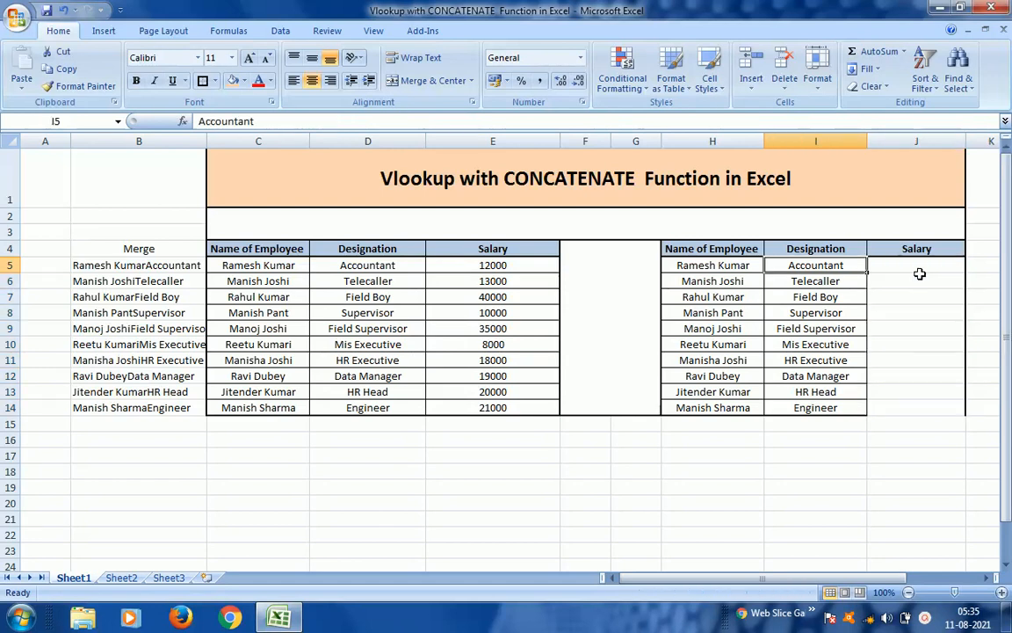
key(Right)
key(Left)
key(Left)
key(Left)
key(Left)
key(Left)
key(Left)
key(Left)
key(Left)
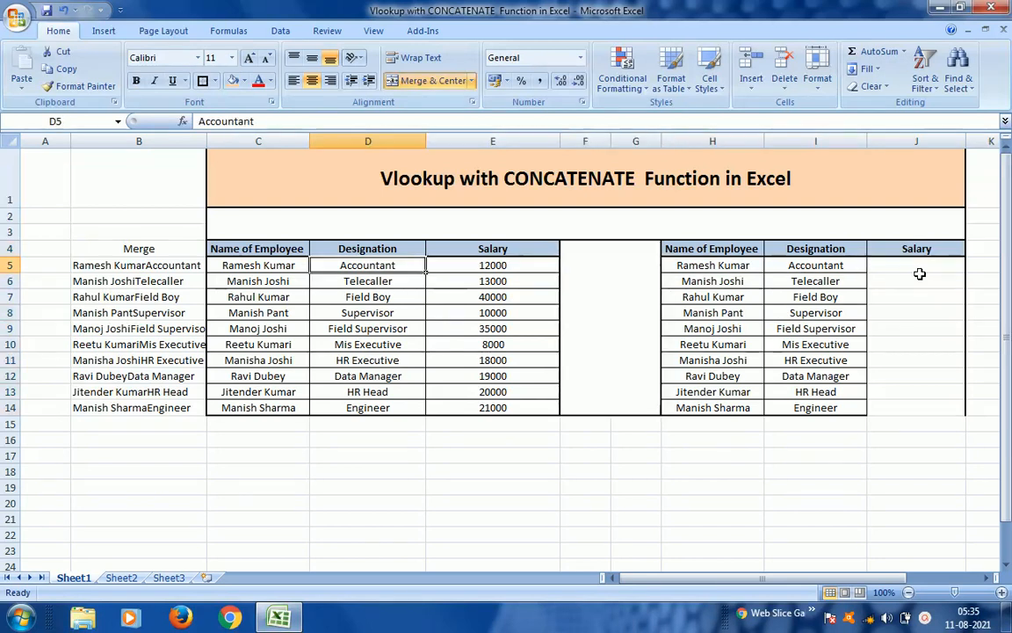
key(Right)
key(Right)
key(Right)
key(Right)
key(Right)
key(Right)
key(Right)
key(Right)
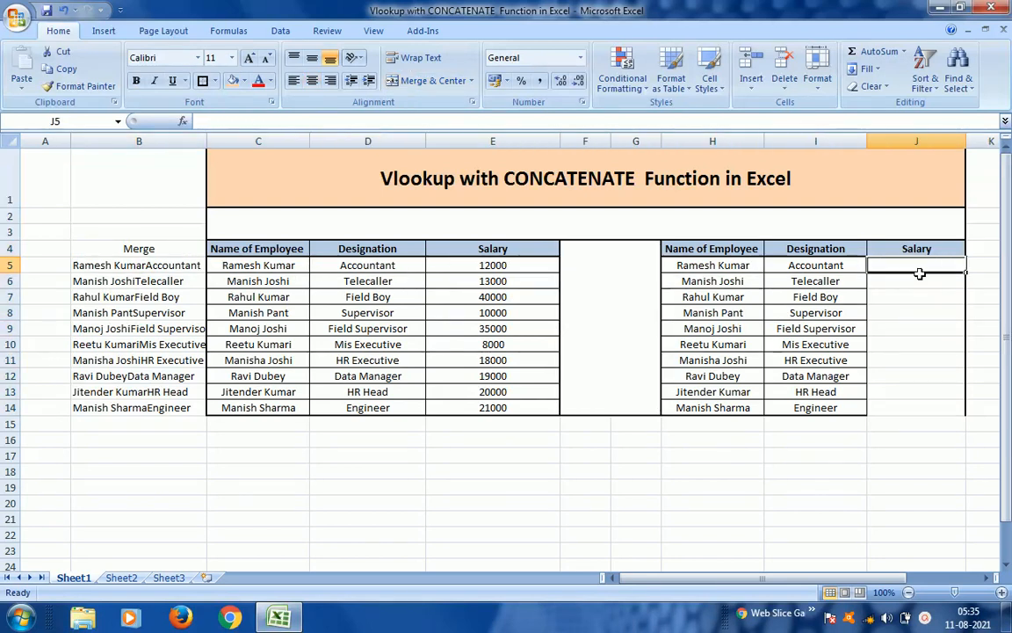
key(Left)
key(Right)
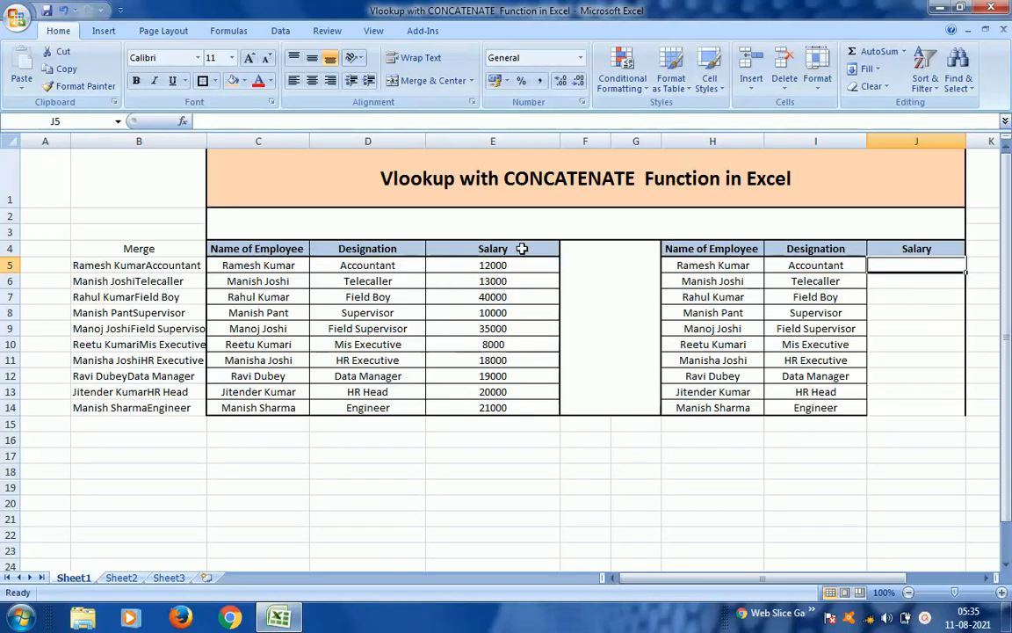
Insert two new columns directly after the first table's Salary column and select header cell F4.
click(585, 141)
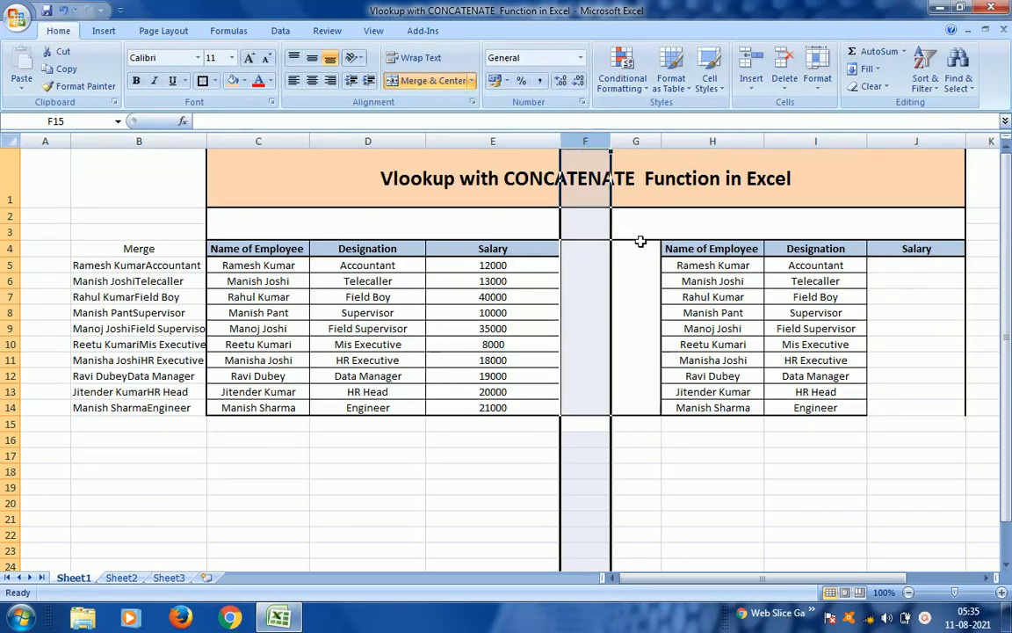
shift+click(636, 141)
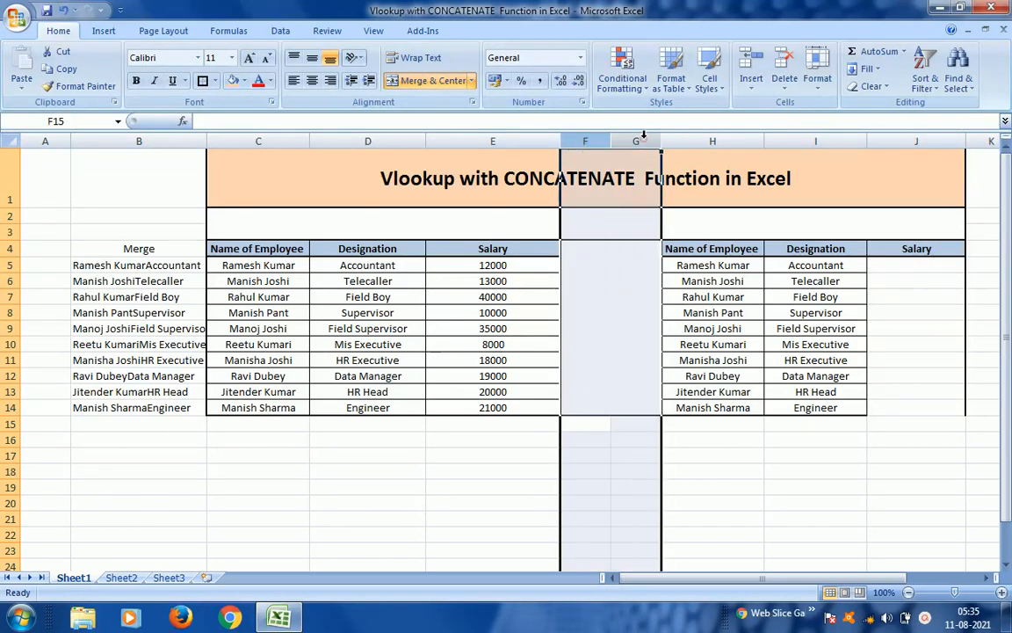
right_click(598, 439)
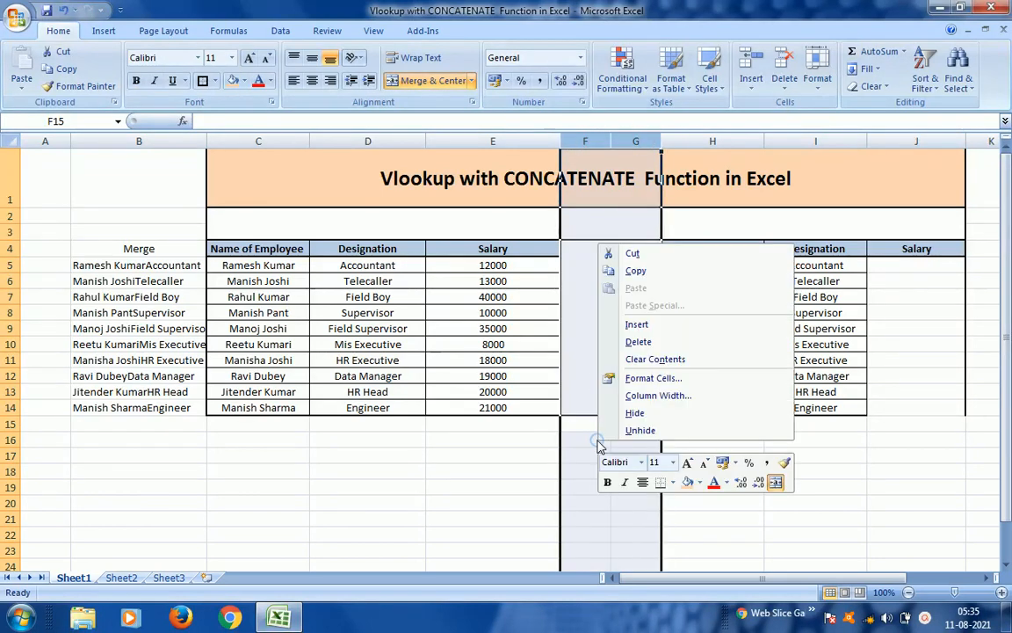
click(665, 329)
click(621, 250)
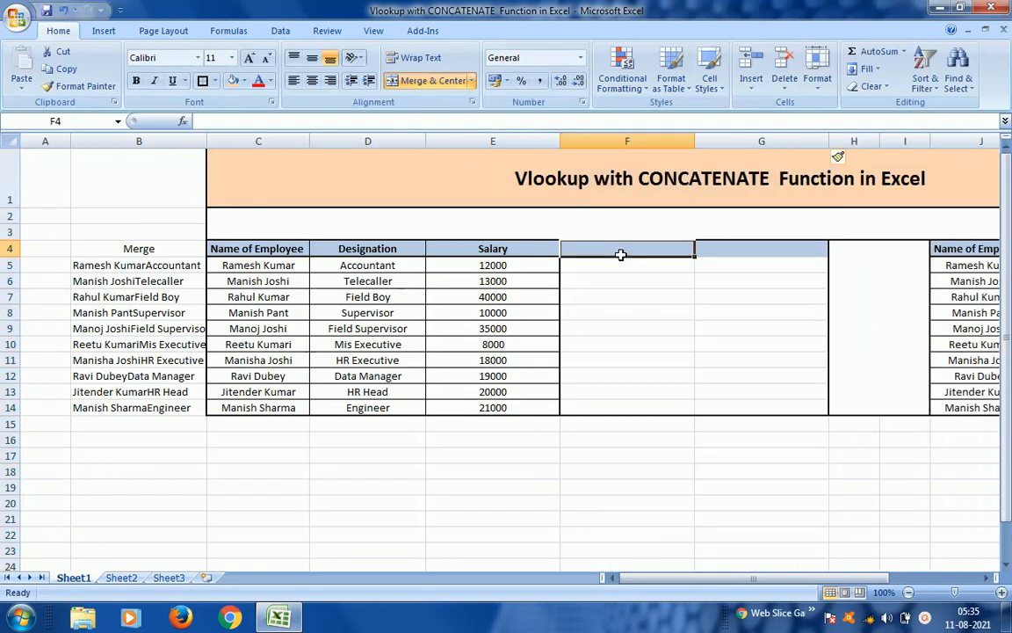
Move the first table's Designation column, header included, from D4:D14 to the empty column starting at F4.
click(384, 261)
click(384, 254)
click(384, 261)
click(384, 254)
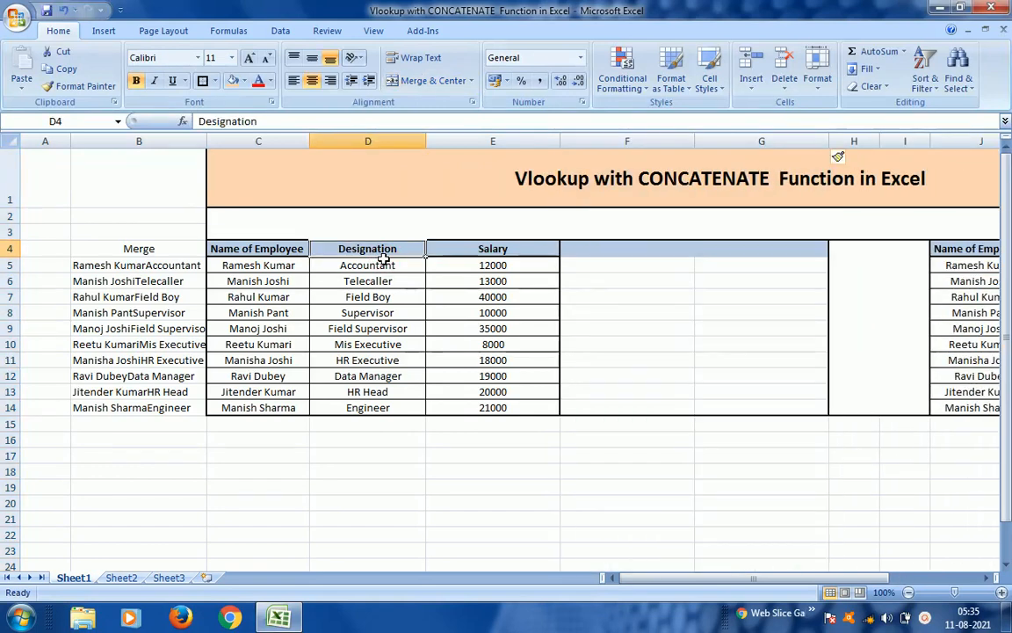
key(shift+Down)
key(shift+Down)
key(shift+Down)
key(shift+Down)
key(shift+Down)
key(shift+Down)
key(shift+Down)
key(shift+Down)
key(shift+Down)
key(shift+Down)
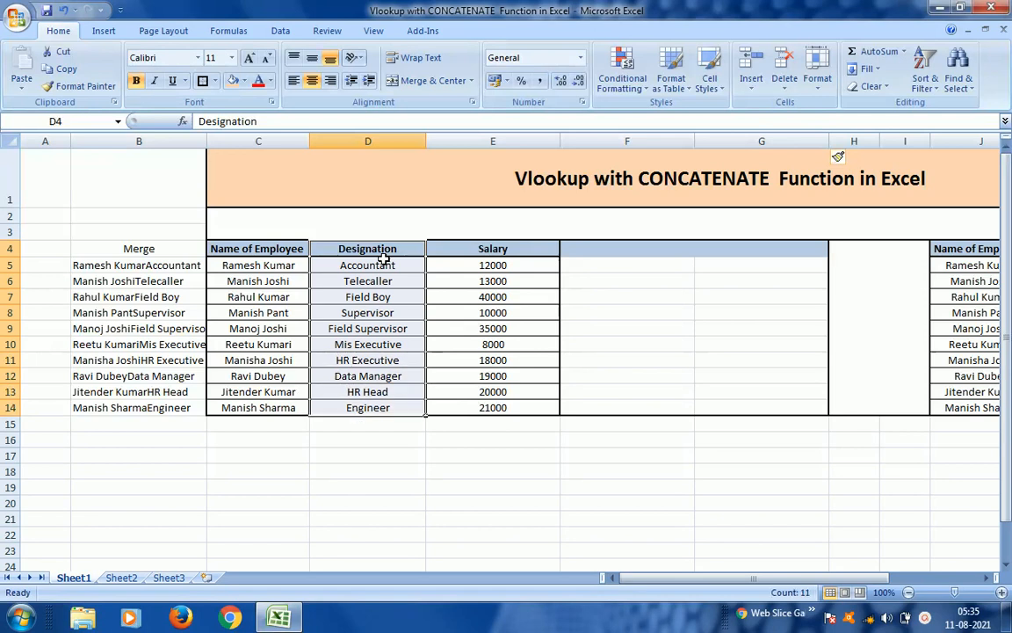
key(ctrl+x)
key(Right)
key(Right)
key(ctrl+v)
Move the first table's Salary column from E4:E14 to D4, directly beside Name of Employee.
key(Left)
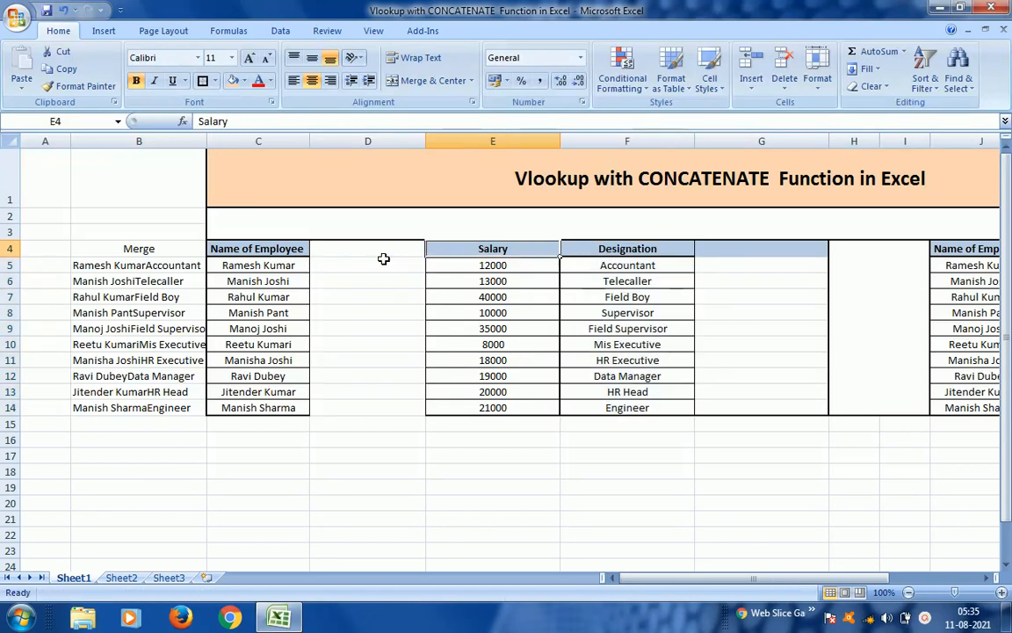
key(ctrl+shift+Down)
key(ctrl+x)
key(Left)
key(ctrl+v)
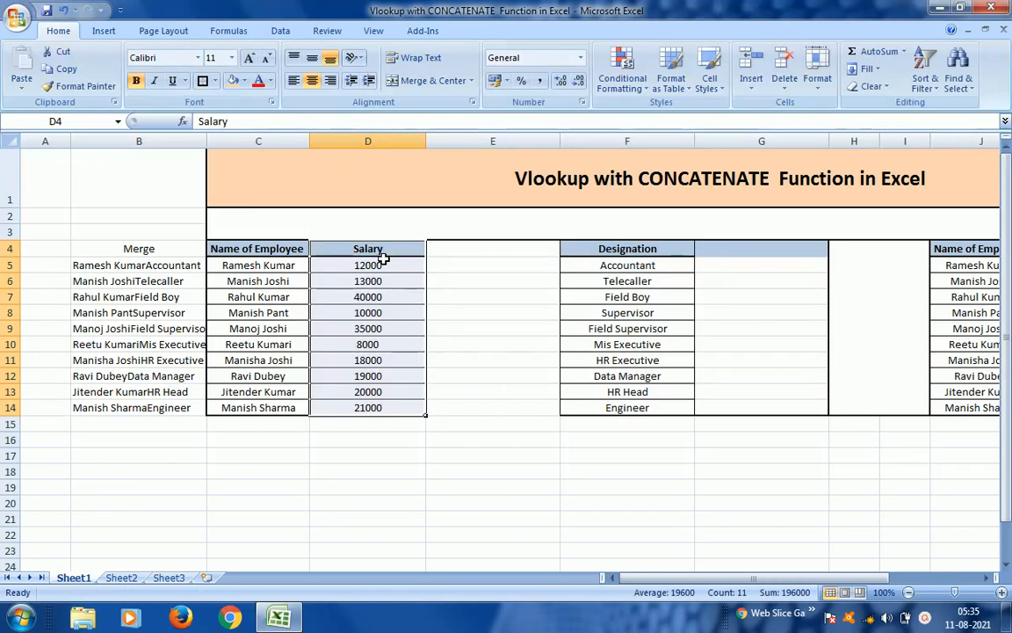
Move the Designation column from F4:F14 to E4, directly after Salary.
click(624, 251)
key(ctrl+shift+Down)
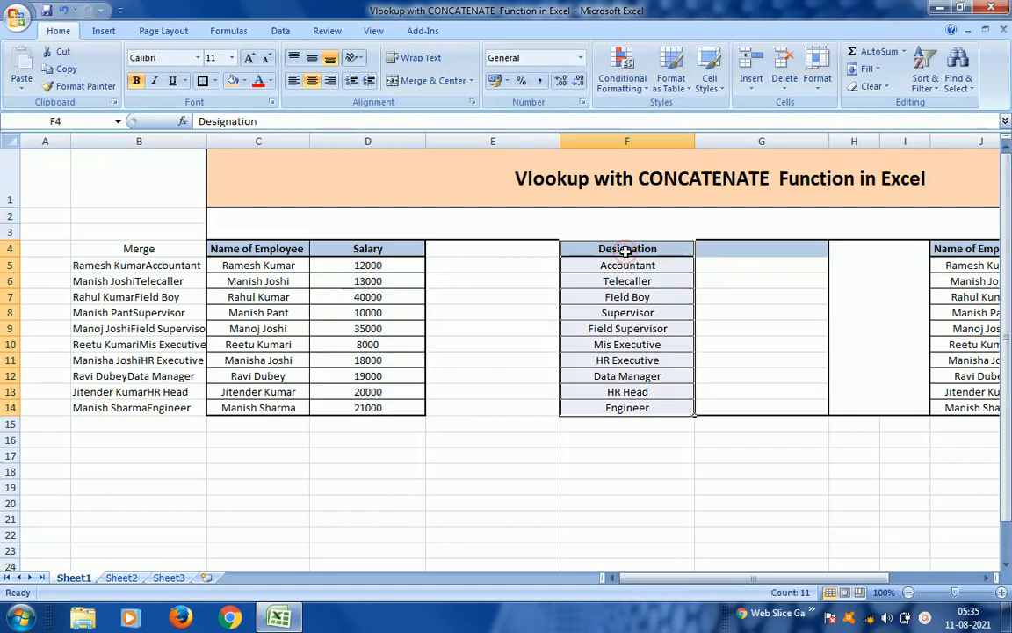
key(ctrl+x)
key(Left)
key(ctrl+v)
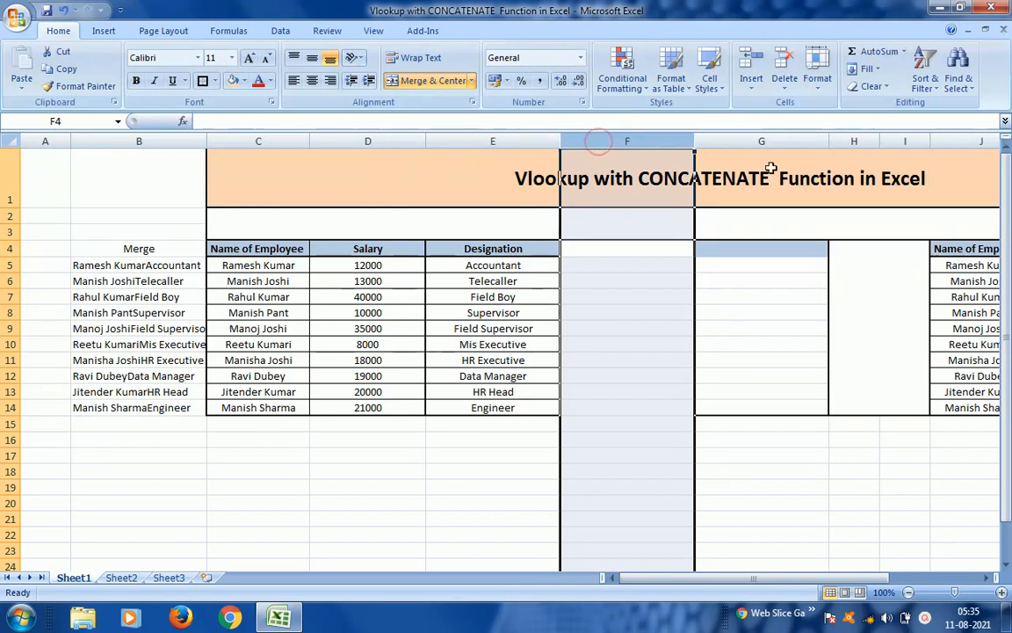
Delete columns F to I between the two tables and insert a single new column F in their place.
shift+click(888, 141)
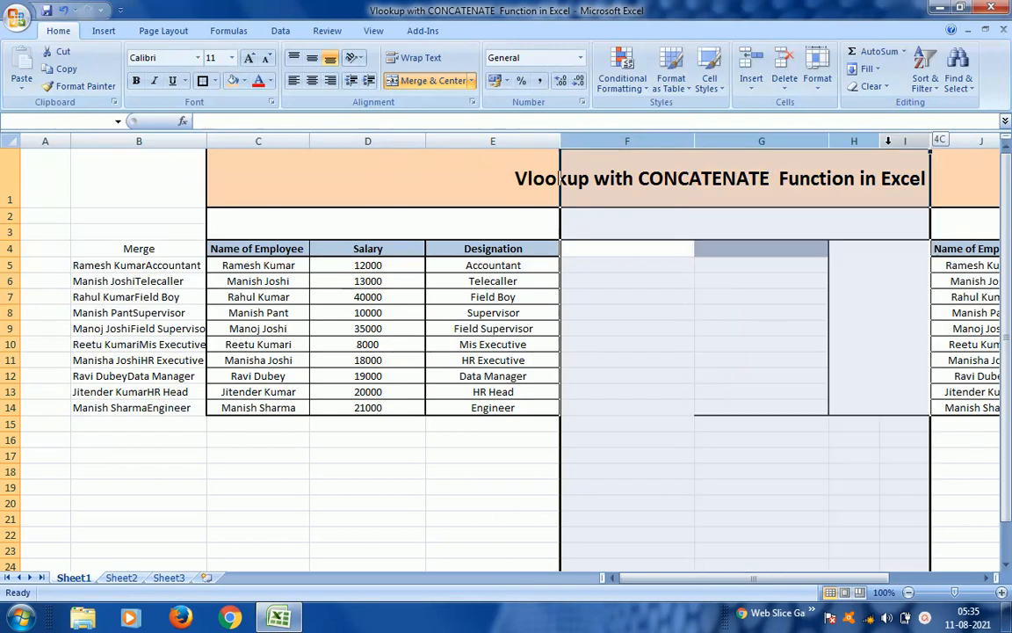
right_click(710, 351)
click(750, 449)
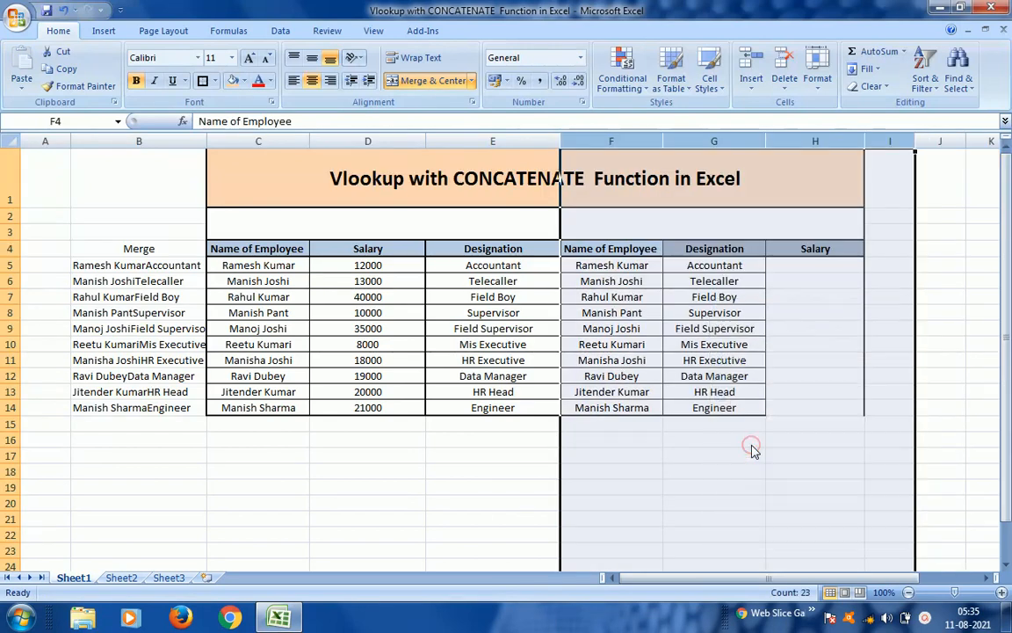
click(602, 136)
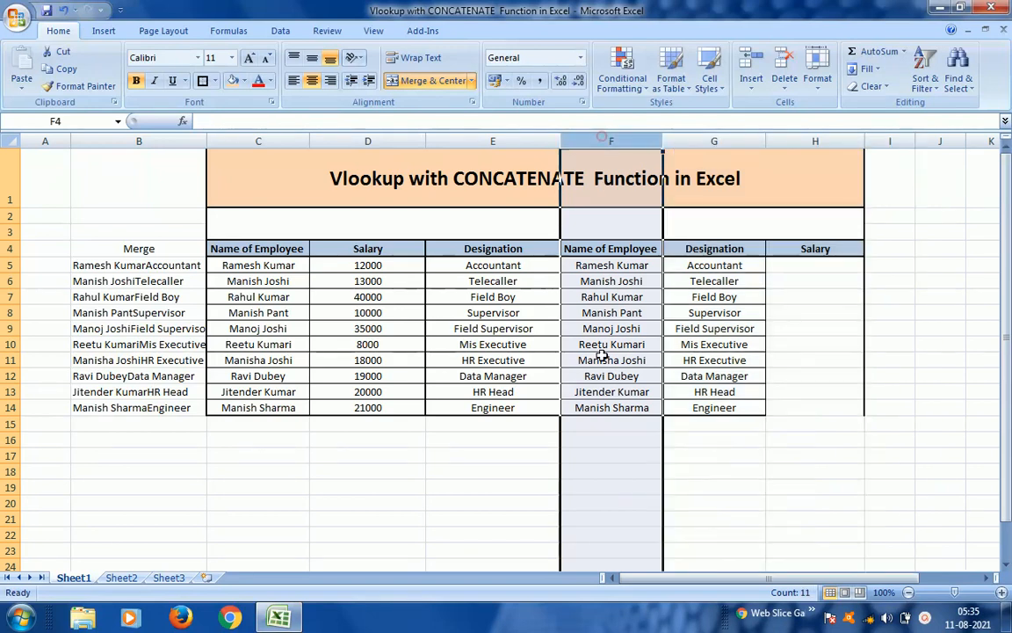
right_click(607, 392)
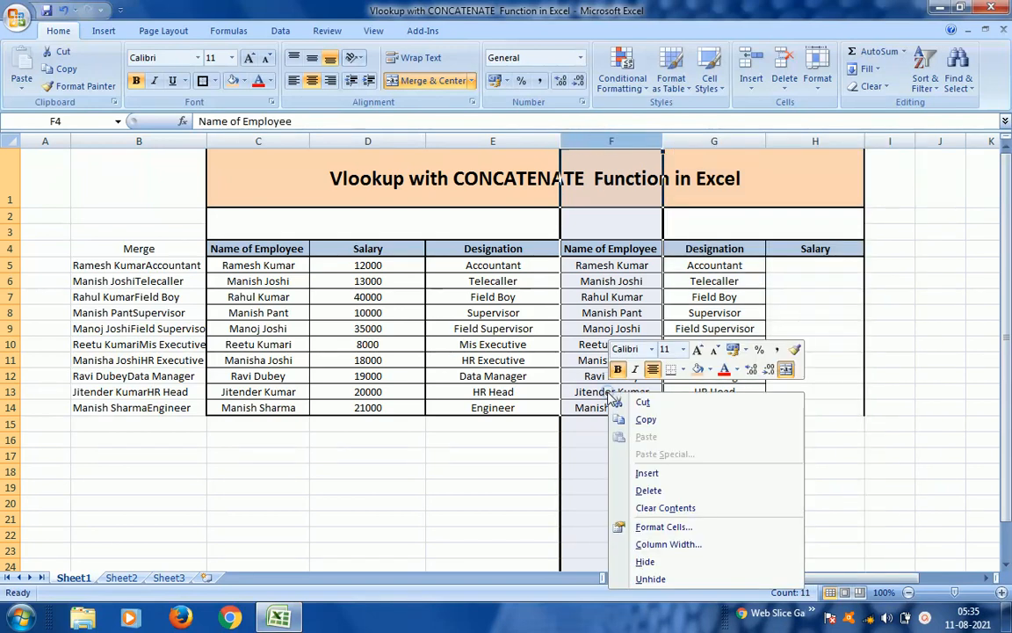
click(642, 472)
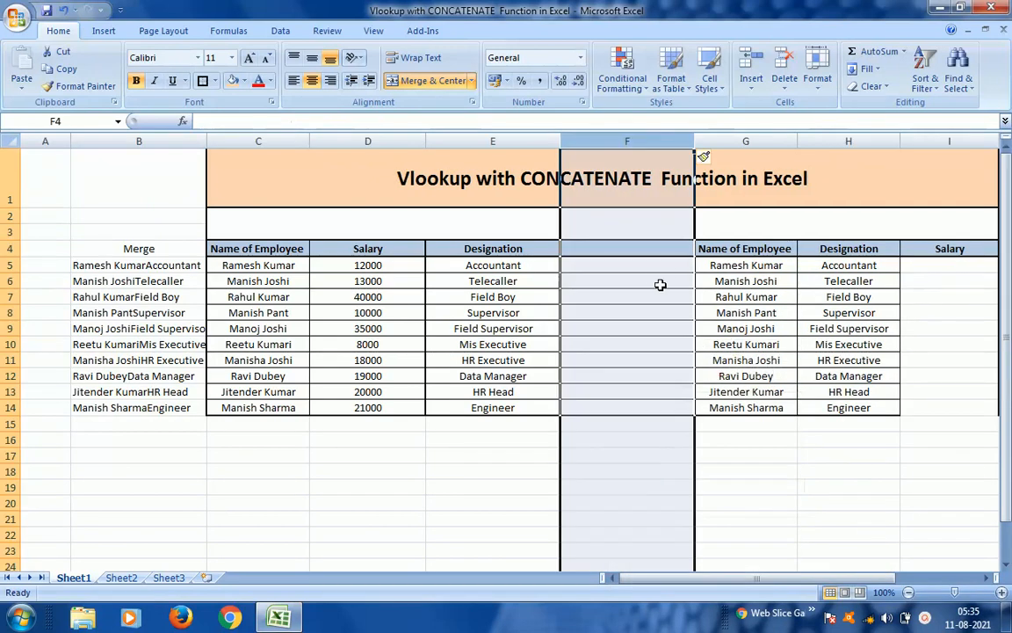
Merge and center cells F4:F14 into one separator block between the two tables.
click(638, 259)
key(Up)
key(shift+Down)
key(shift+Down)
key(shift+Down)
key(shift+Down)
key(shift+Down)
key(shift+Down)
key(shift+Down)
key(shift+Down)
key(shift+Down)
key(shift+Down)
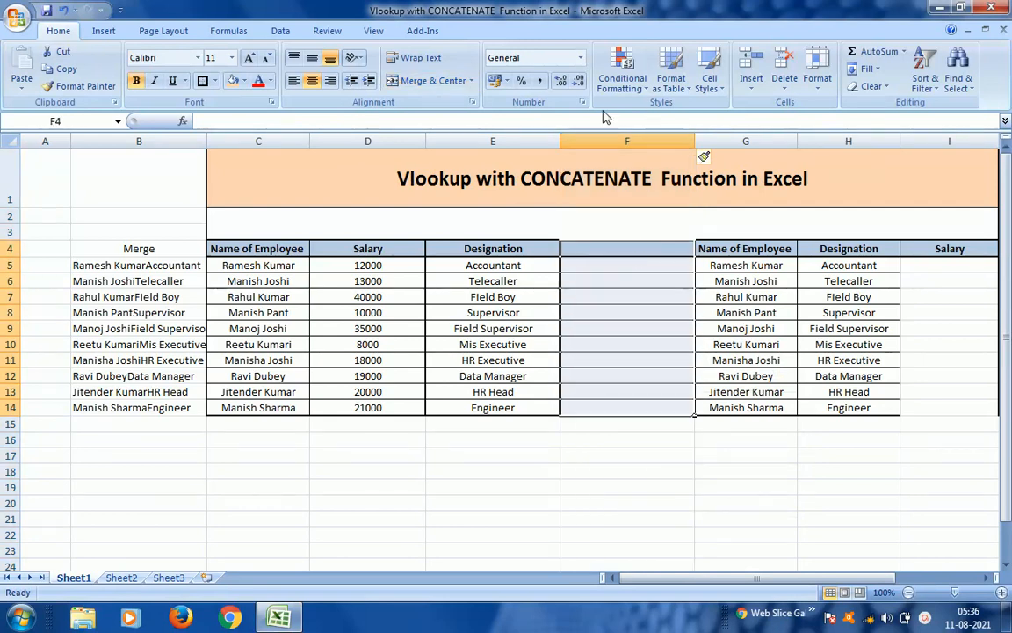
click(434, 84)
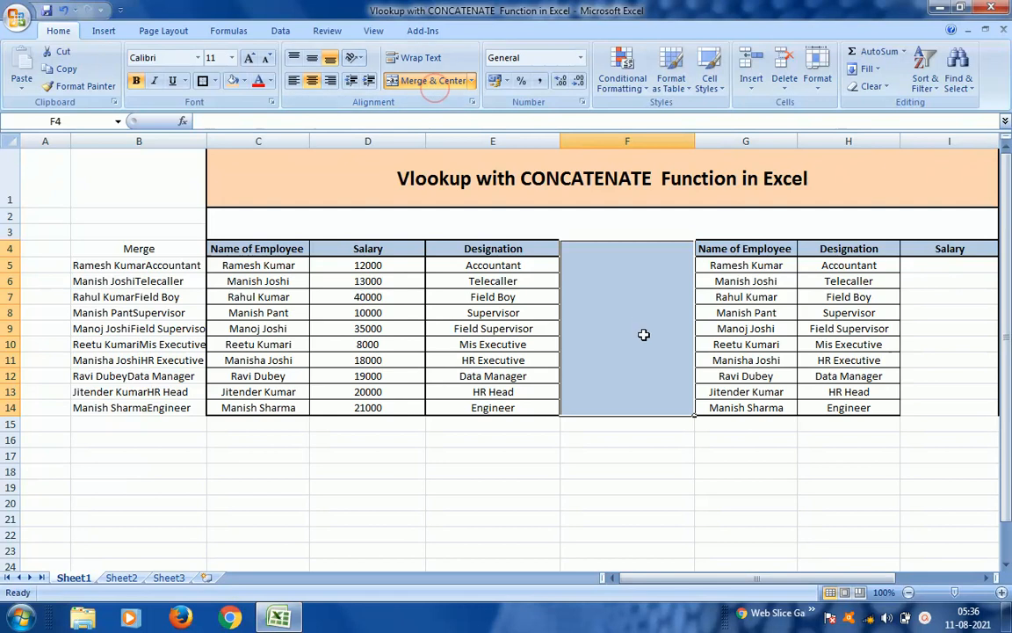
click(538, 530)
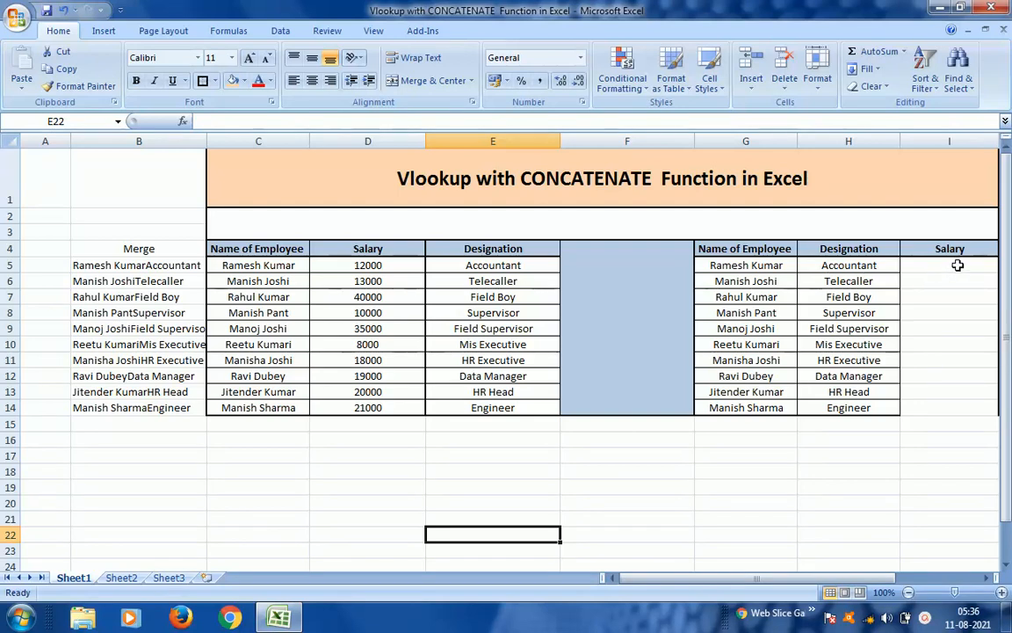
Copy the first table's Salary column D4:D14 over the second table's Designation column starting at H4.
drag(343, 249, 347, 407)
key(ctrl+c)
key(Right)
key(Right)
key(Right)
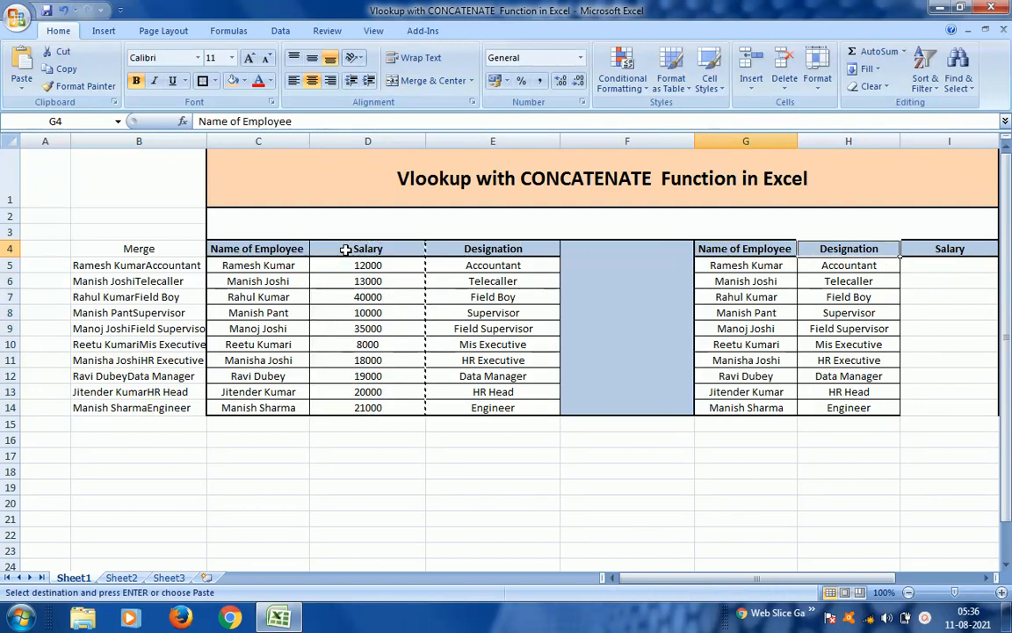
key(Right)
key(ctrl+v)
key(Left)
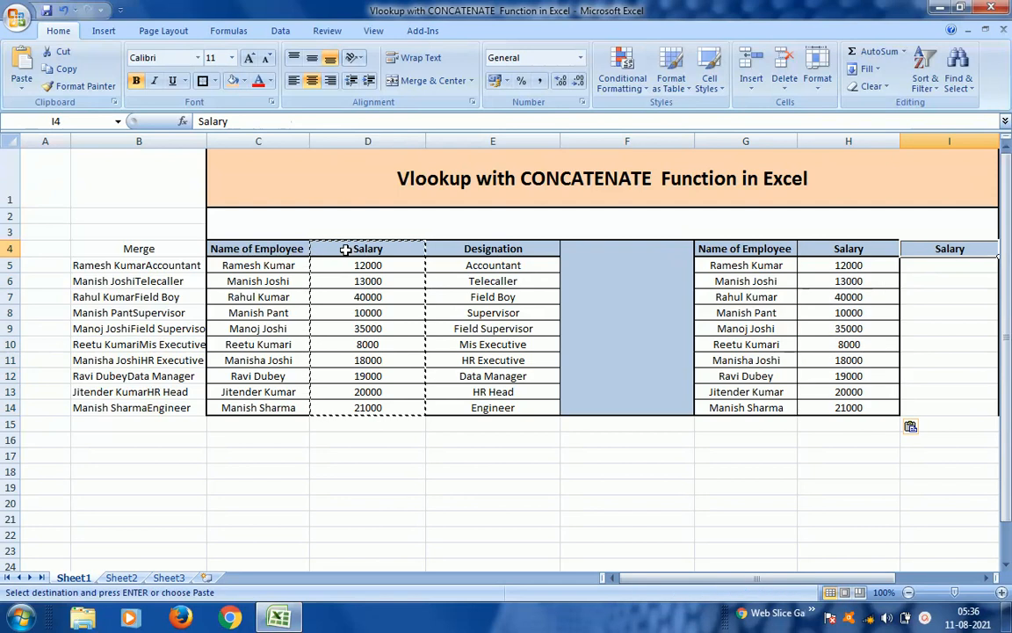
key(Escape)
Replace the second table's last header in I4 with the text Designation, copied from header cell E4.
key(Left)
key(Left)
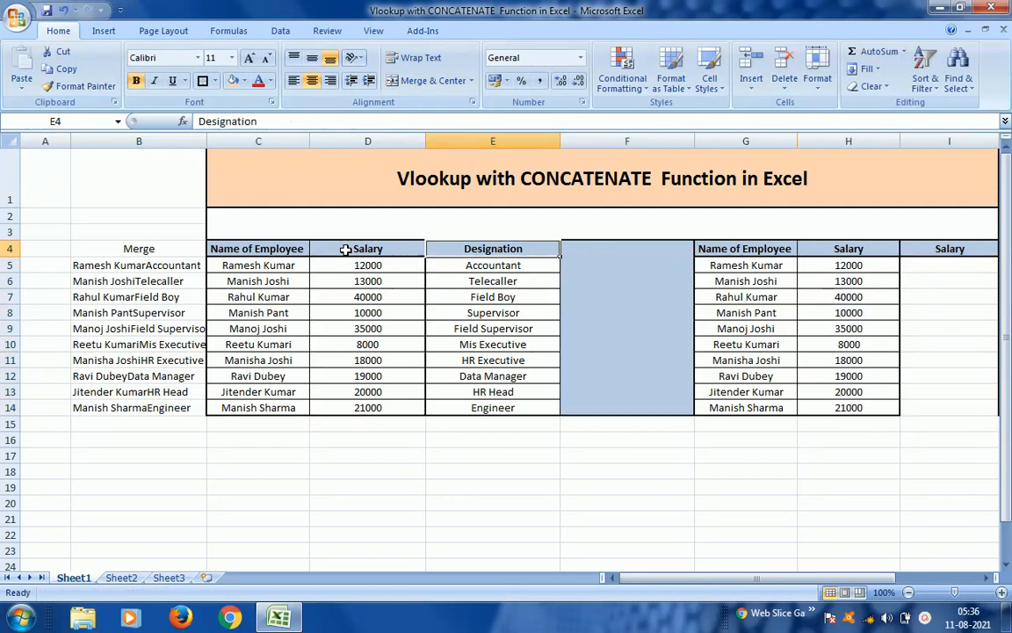
key(F2)
key(shift+Home)
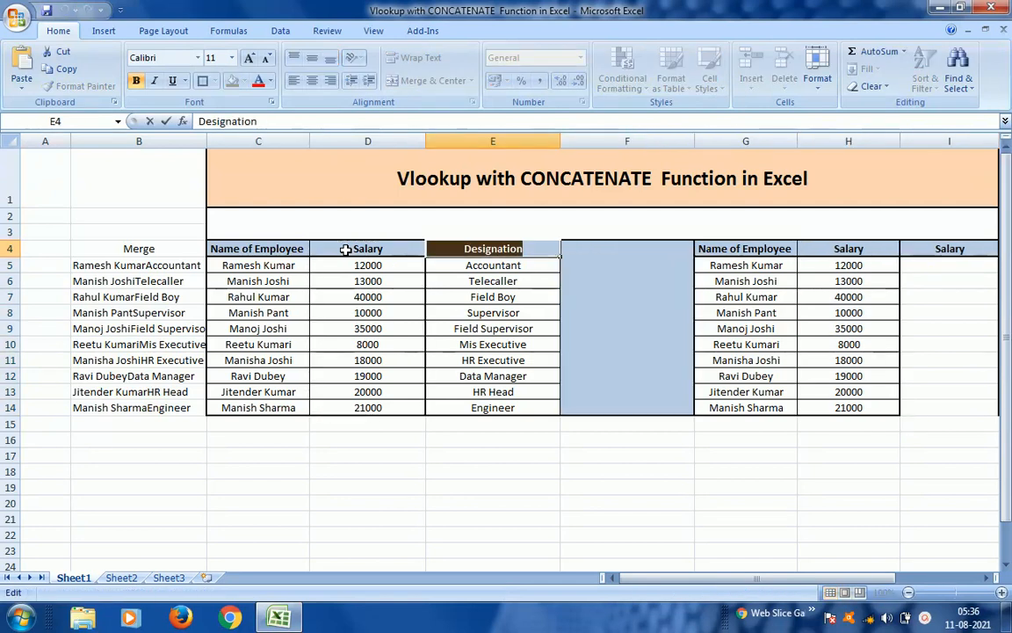
key(Escape)
key(Right)
key(Right)
key(Right)
key(Right)
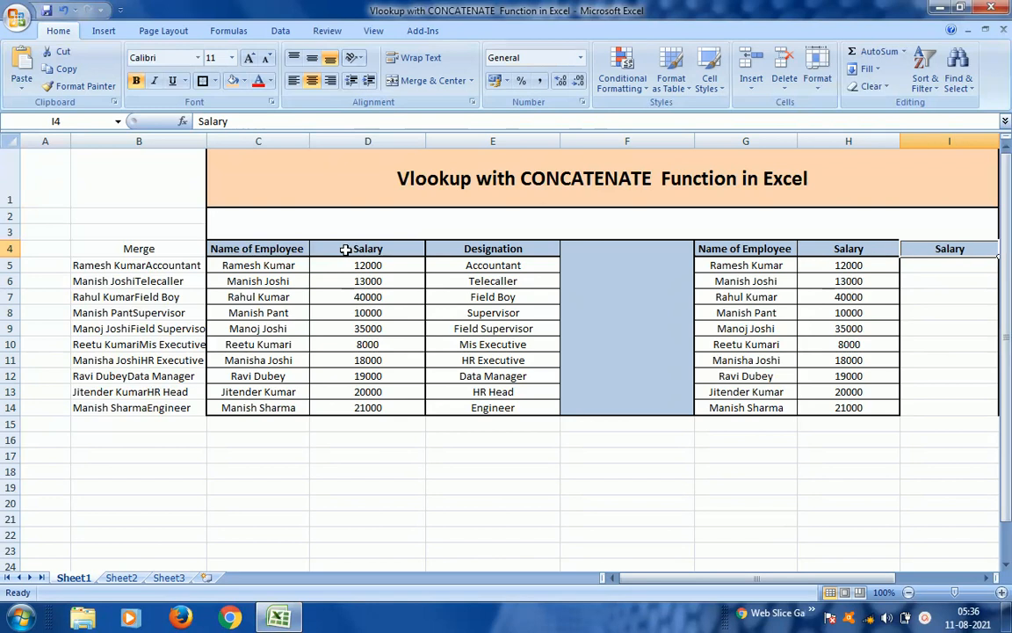
key(Delete)
key(ctrl+v)
key(Down)
Examine the Merge key formula in B5 against the rearranged columns, keeping the current color scheme in the Windows performance prompt.
key(Right)
key(Left)
key(Left)
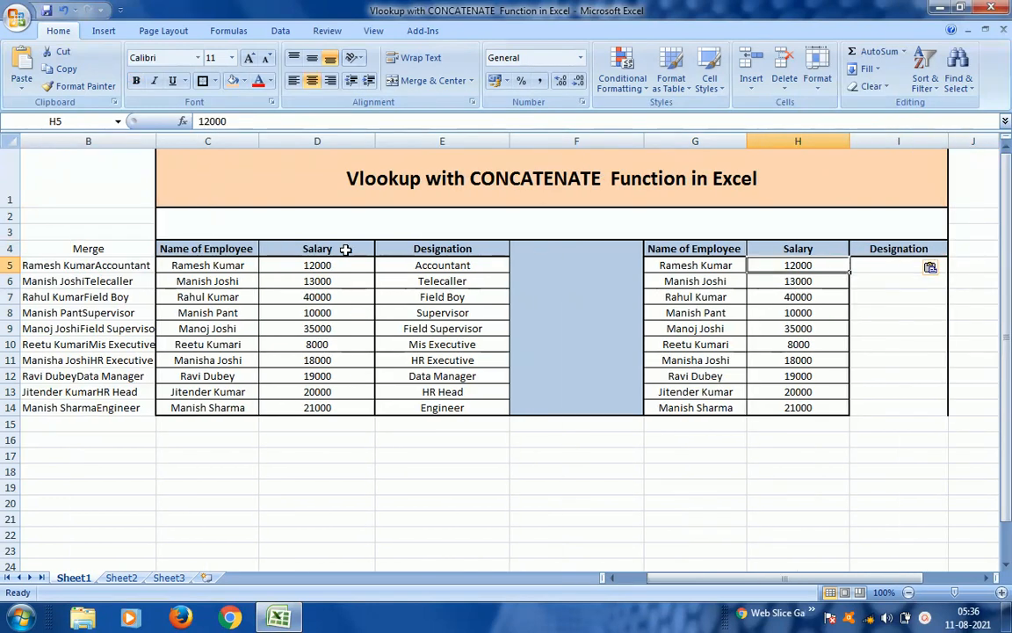
key(Left)
key(Left)
key(Left)
key(Left)
key(Left)
key(Left)
key(Left)
key(Right)
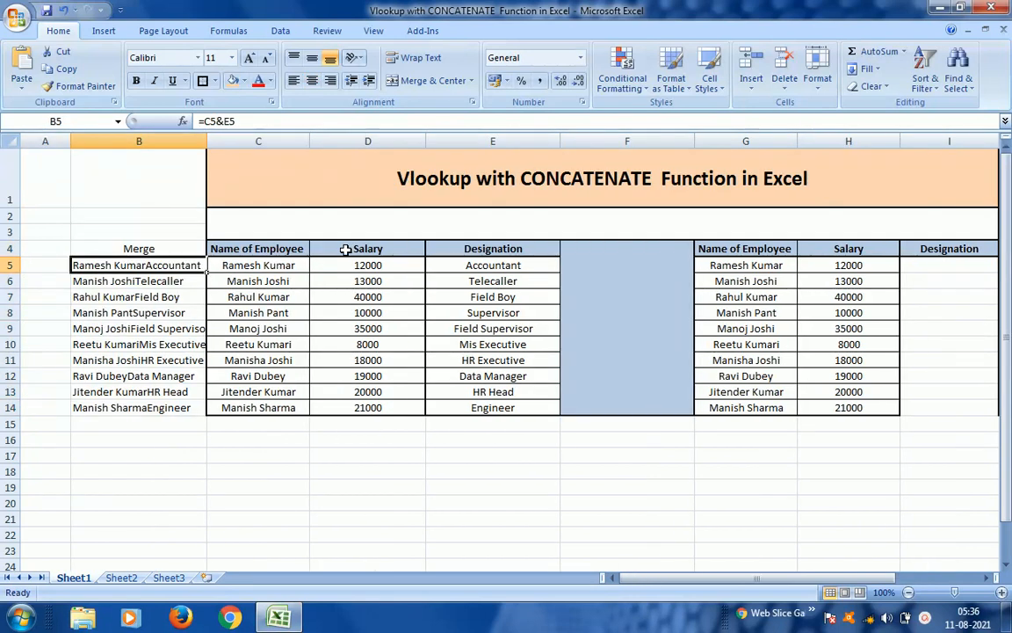
key(Up)
key(Right)
key(Right)
key(Right)
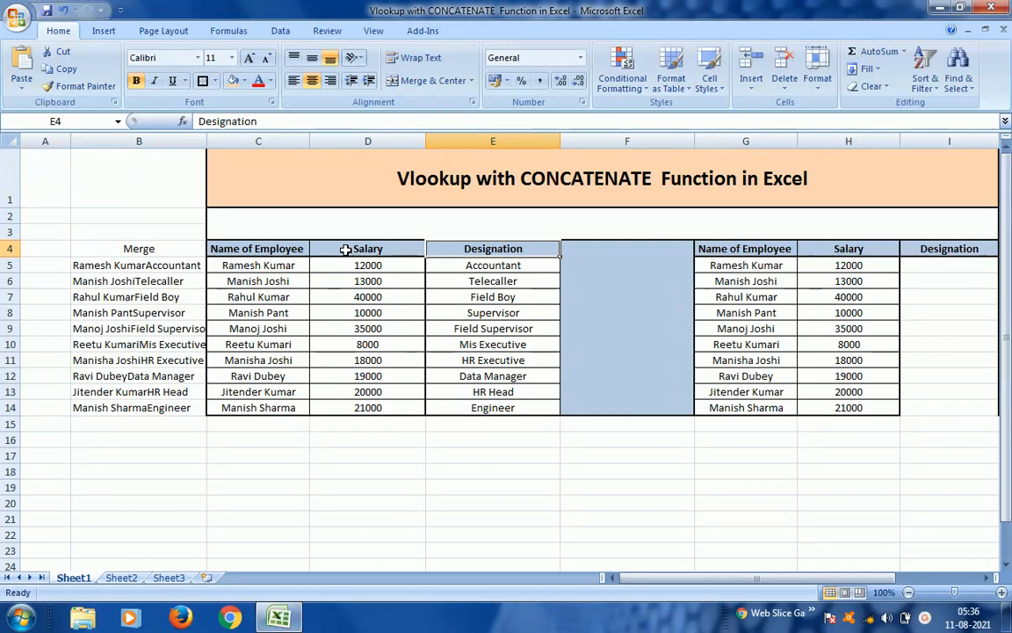
key(Left)
key(Left)
key(Left)
key(Down)
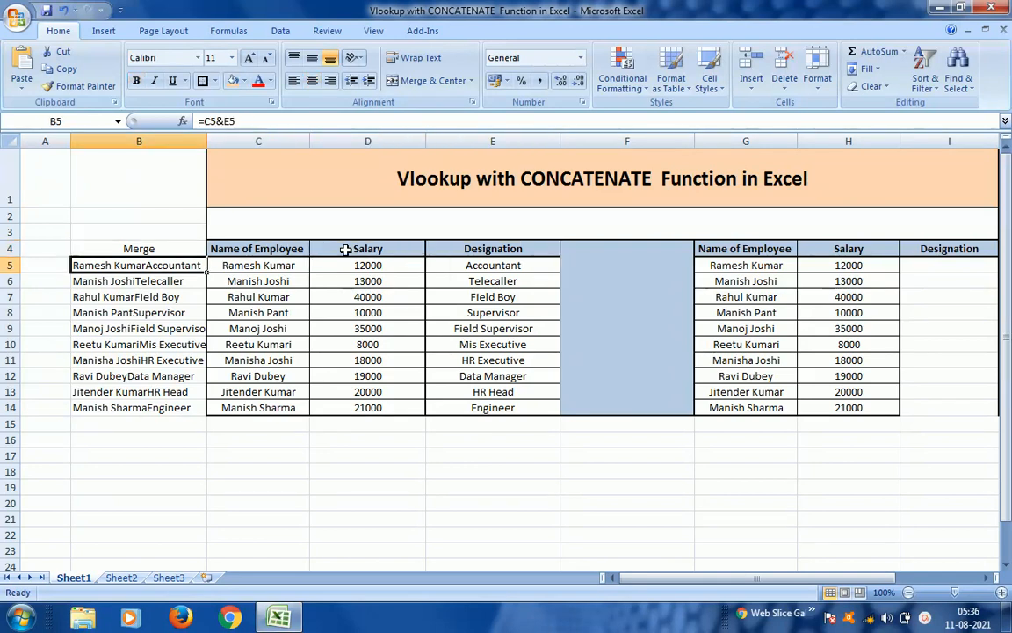
key(F2)
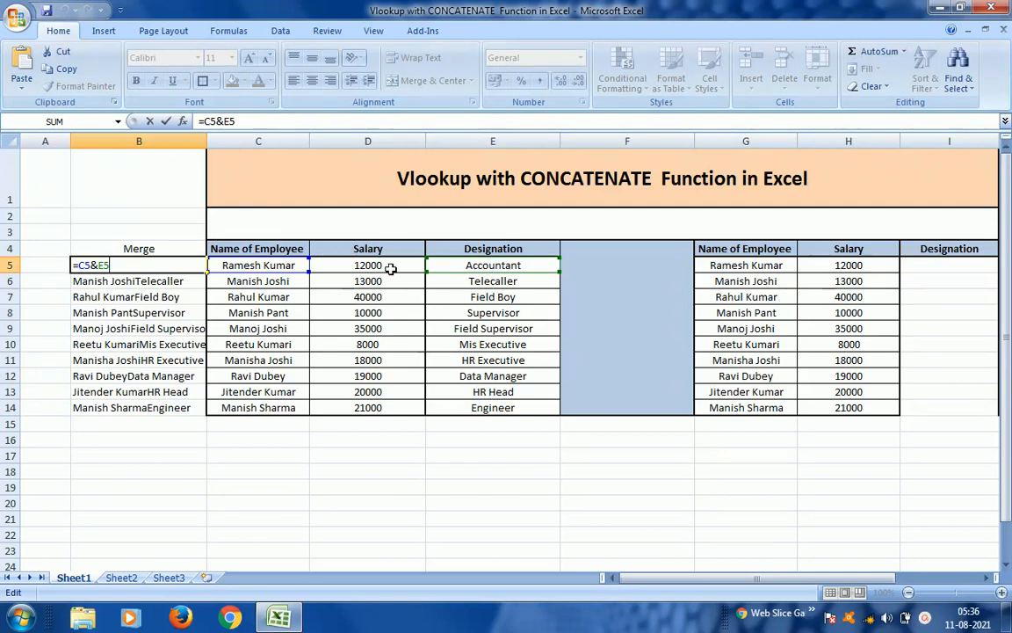
key(Left)
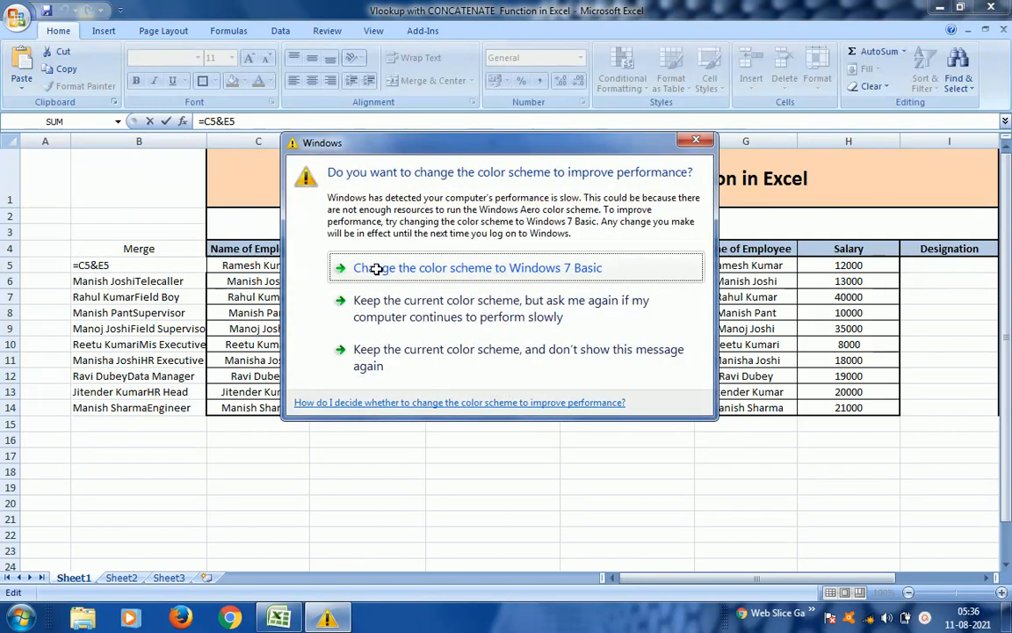
click(384, 314)
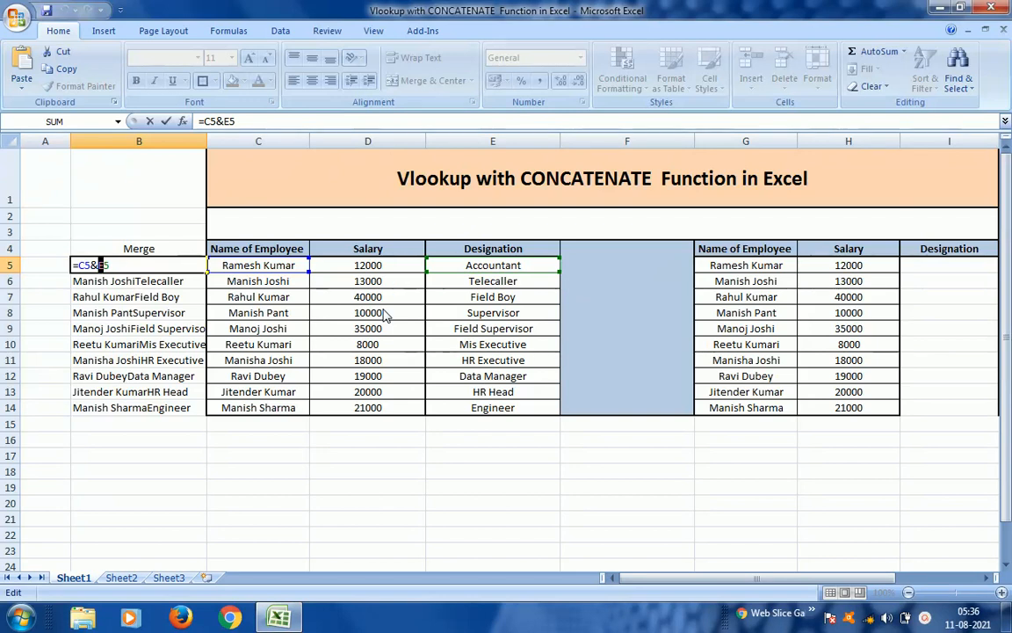
key(ctrl+Return)
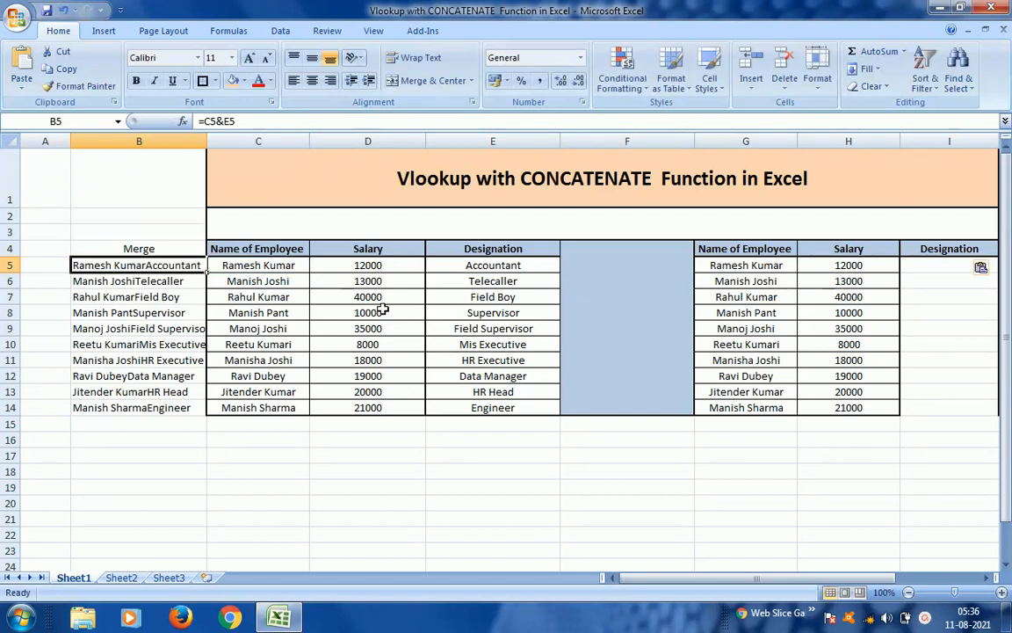
Clear the Merge key formulas from B5:B14 and reduce the selection to B5.
key(Delete)
key(shift+Down)
key(shift+Down)
key(shift+Down)
key(shift+Down)
key(shift+Down)
key(shift+Down)
key(shift+Down)
key(shift+Down)
key(shift+Down)
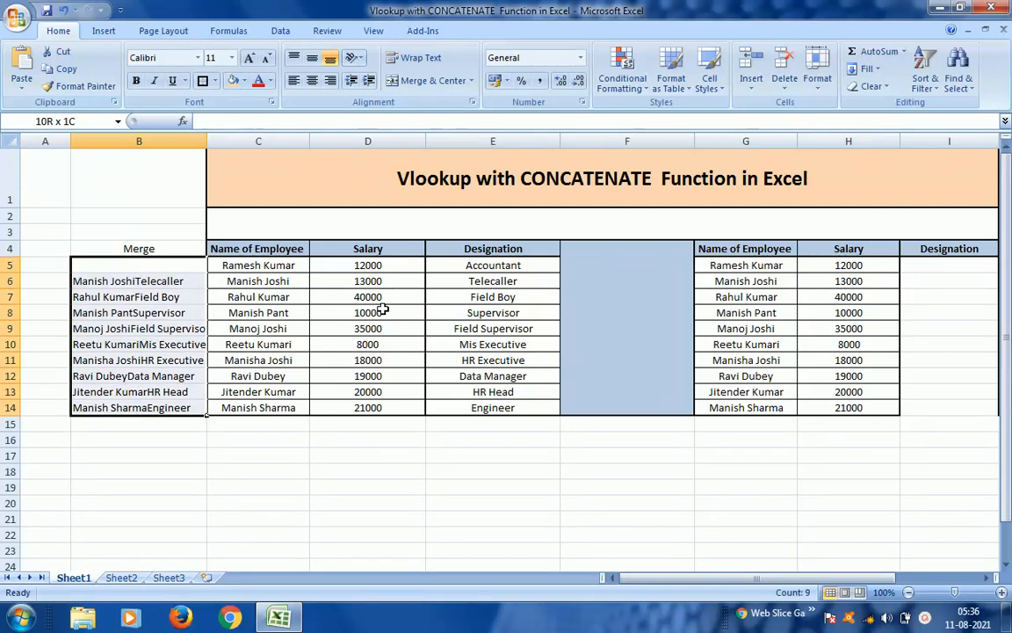
key(Delete)
key(shift+Up)
key(shift+Up)
key(shift+Up)
key(shift+Up)
key(shift+Up)
key(shift+Up)
key(shift+Up)
key(shift+Up)
key(shift+Up)
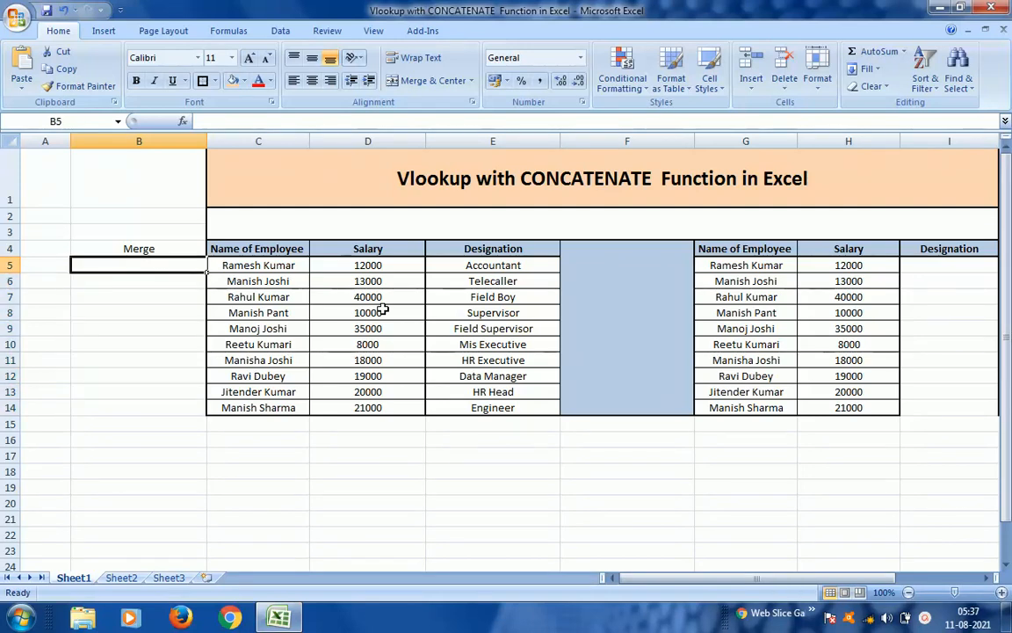
Enter the formula =C5&D5 in Merge cell B5 to join the employee name and salary.
text(=co)
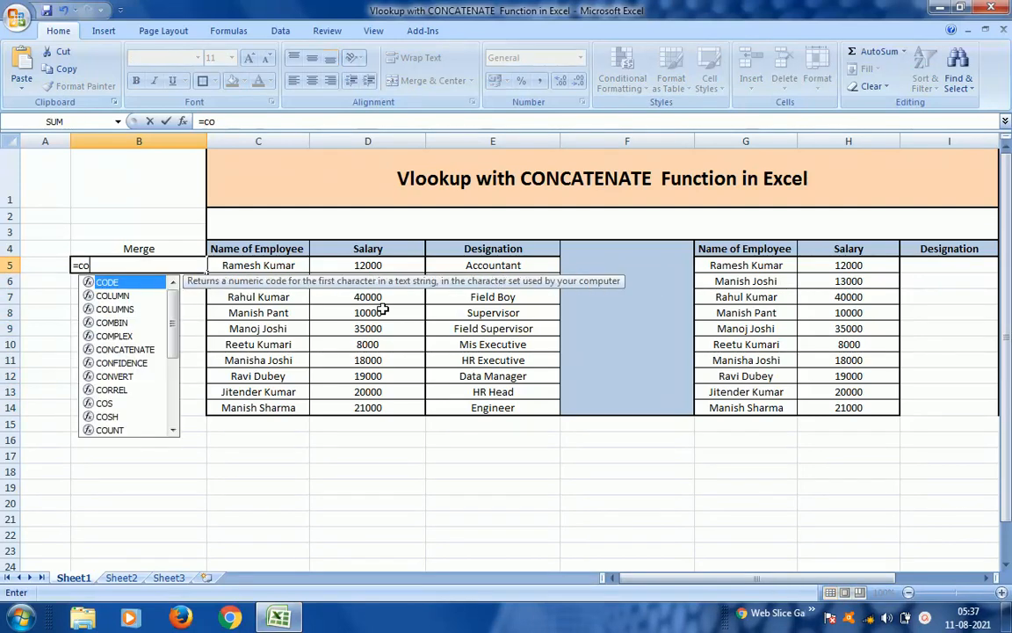
key(BackSpace)
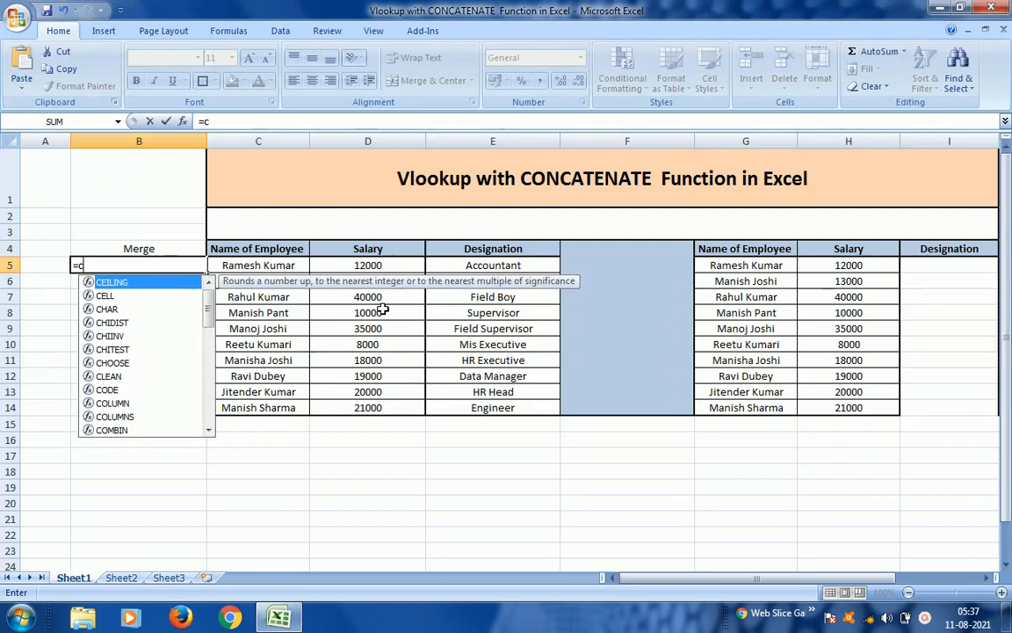
key(BackSpace)
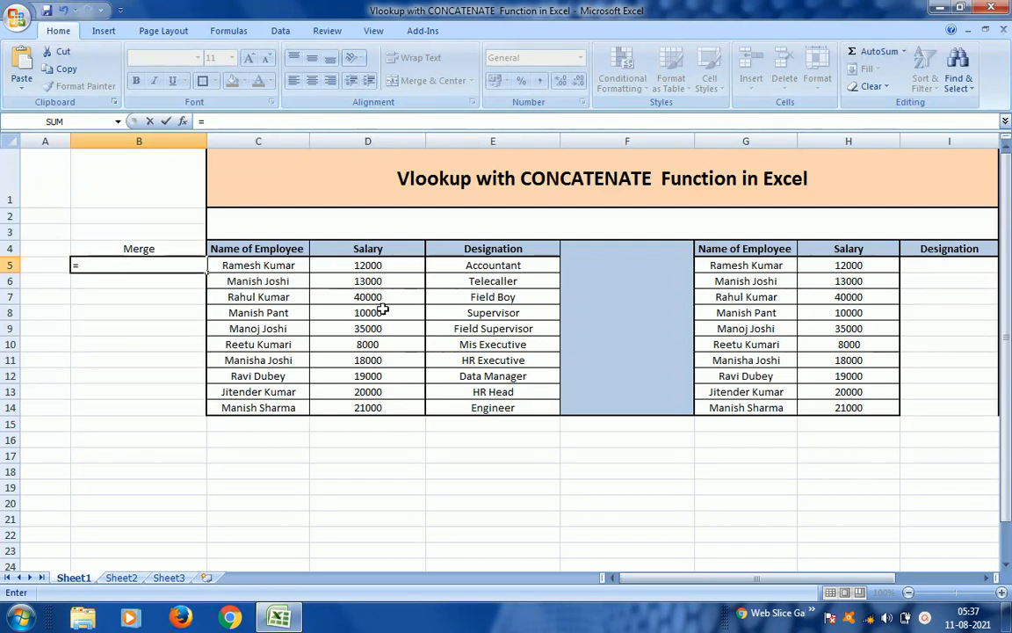
click(264, 265)
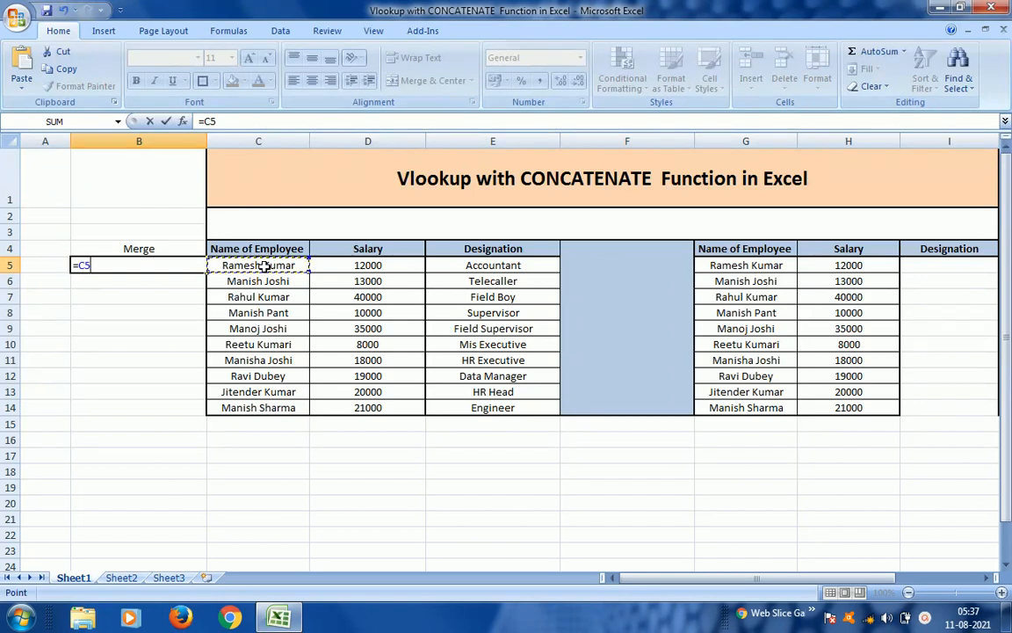
text(&)
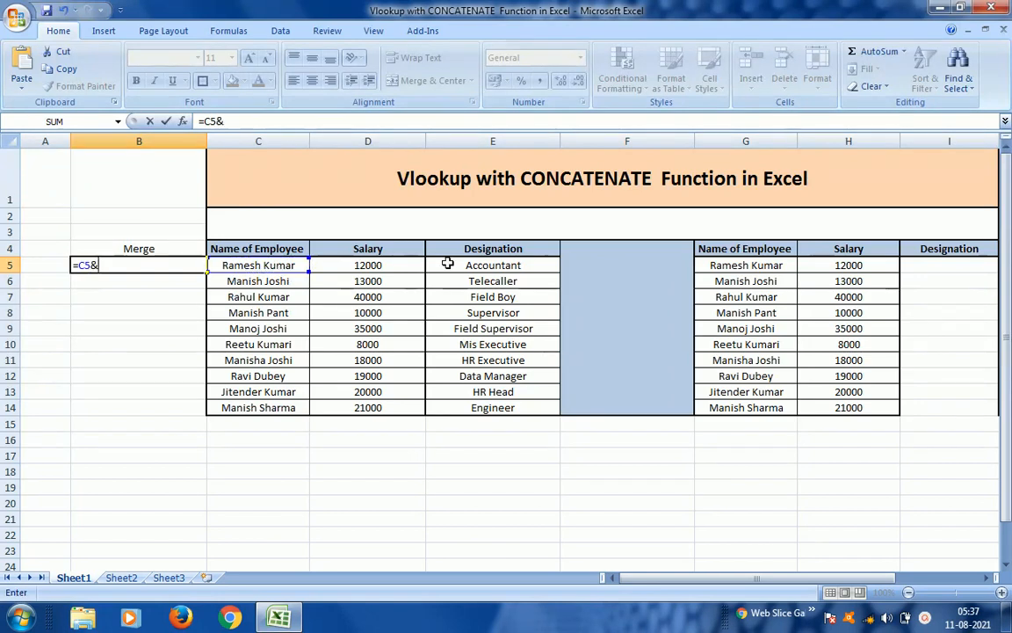
click(381, 270)
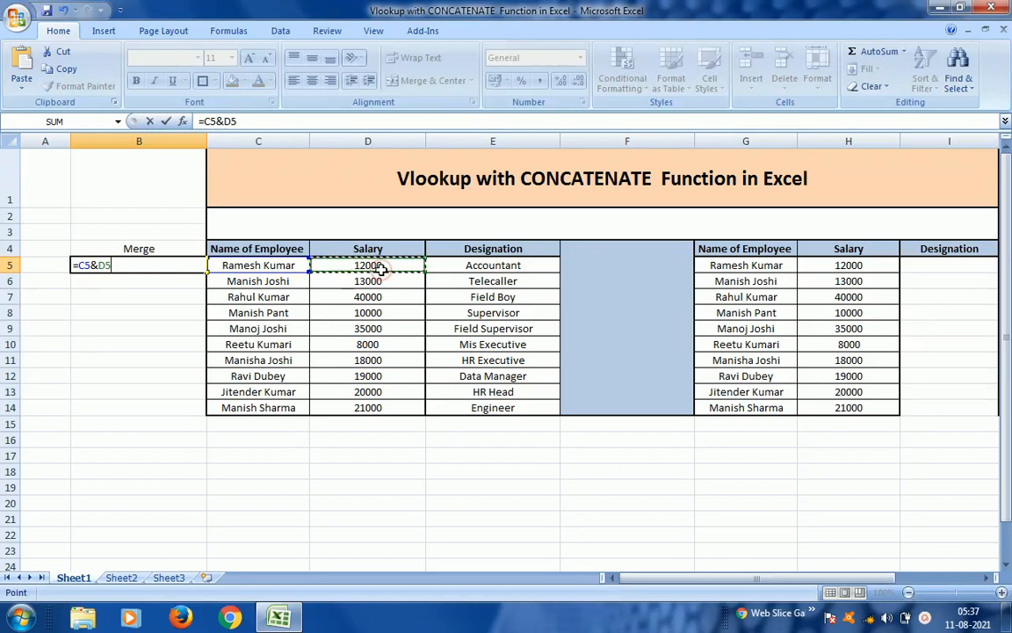
key(Return)
Copy the joined-key formula from B5 down the Merge column through B14 and end copy mode.
key(Up)
key(ctrl+c)
key(shift+Down)
key(shift+Down)
key(shift+Down)
key(shift+Down)
key(shift+Down)
key(shift+Down)
key(shift+Down)
key(shift+Down)
key(shift+Down)
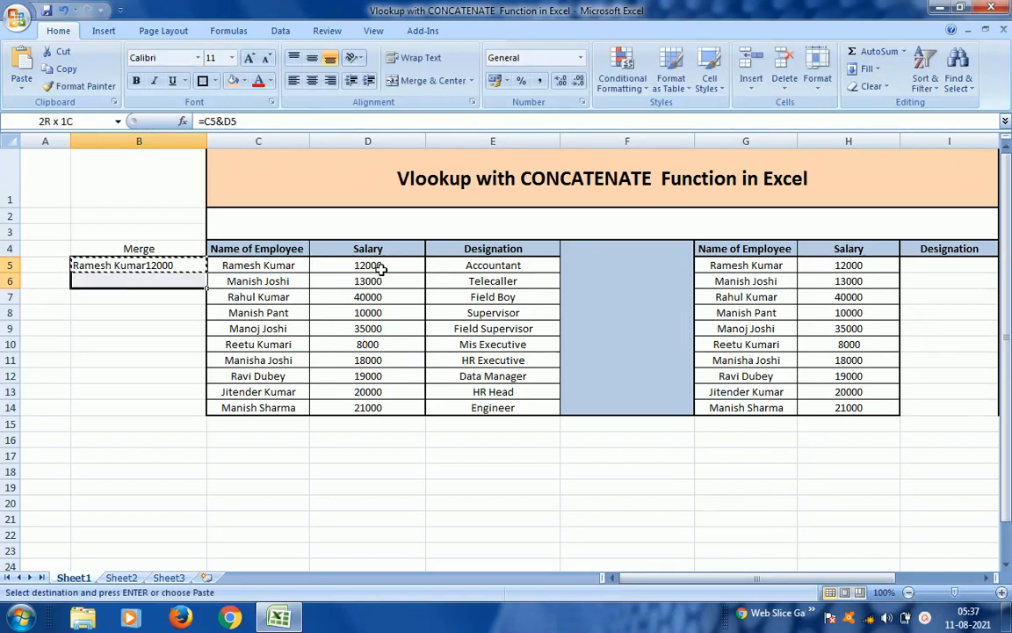
key(ctrl+v)
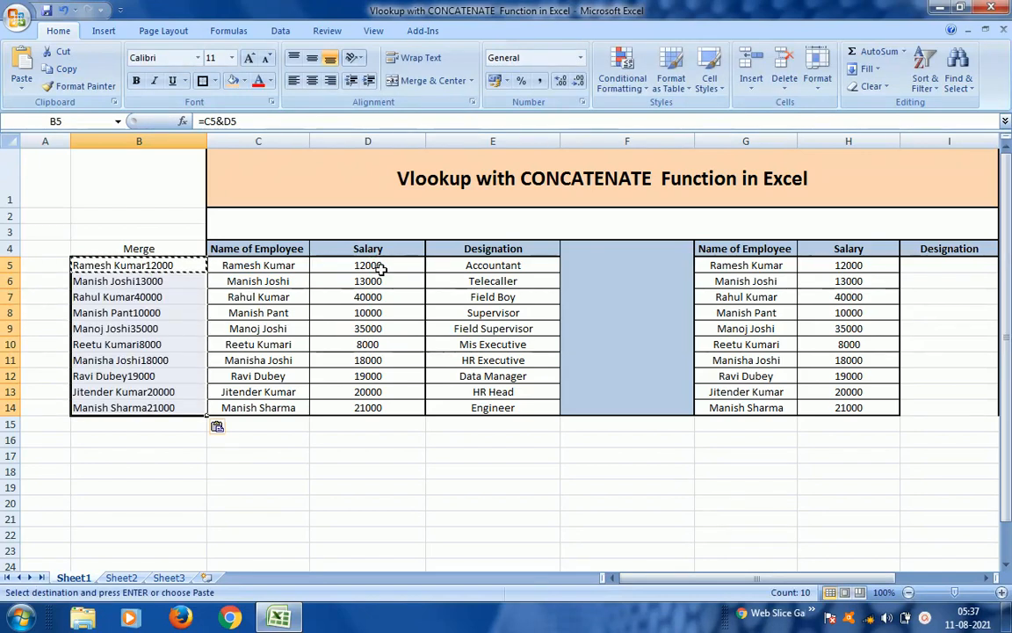
click(297, 262)
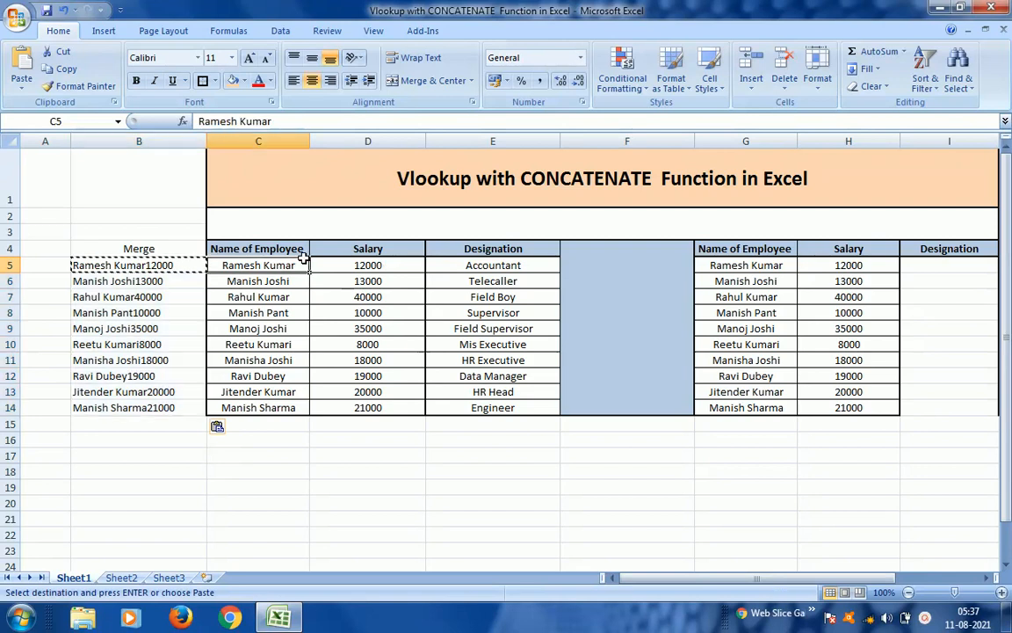
click(368, 250)
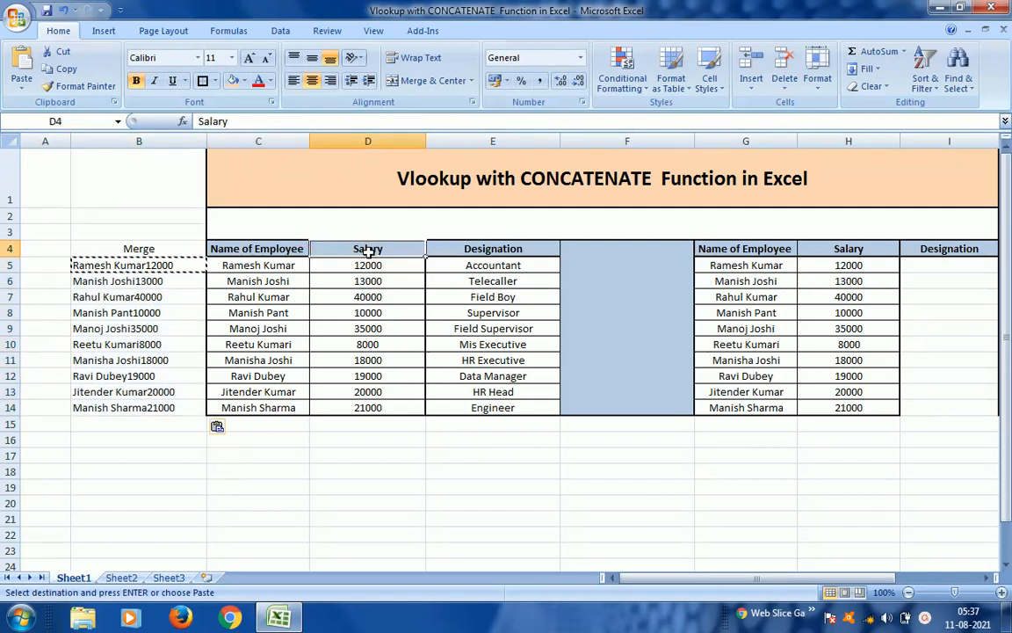
key(Escape)
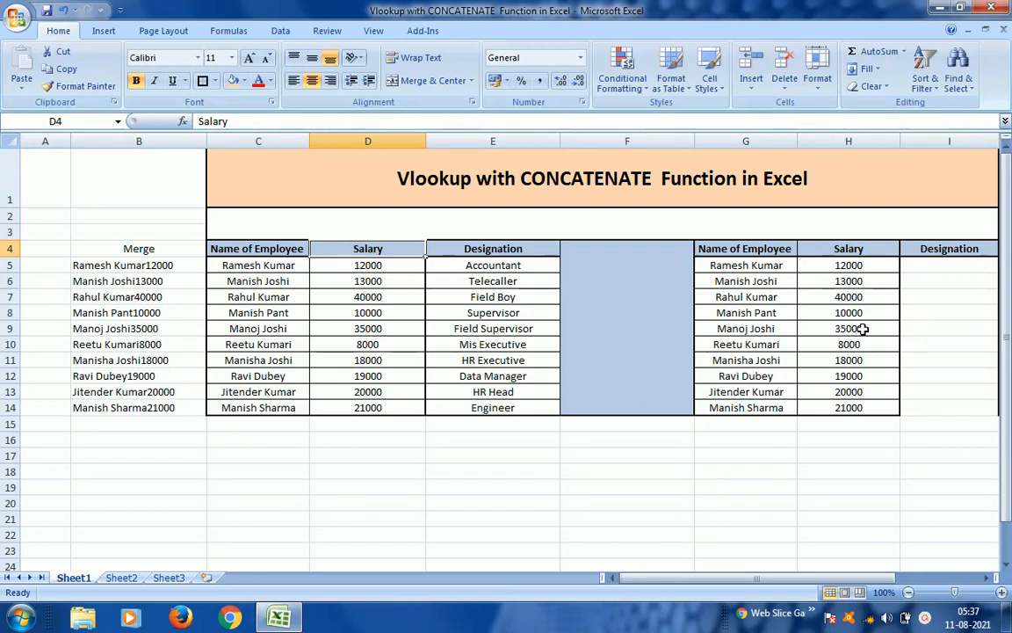
Begin a VLOOKUP formula in Designation cell I5 with G5&H5 as the lookup value.
click(952, 267)
key(Right)
key(Left)
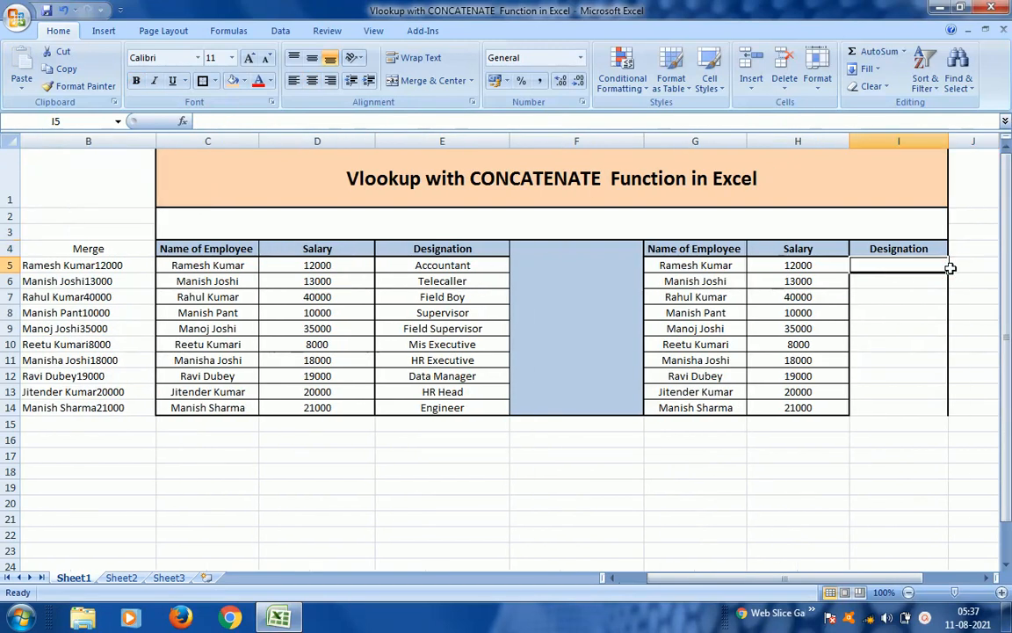
text(=v)
key(Down)
key(Down)
key(Down)
key(Down)
key(Down)
key(Down)
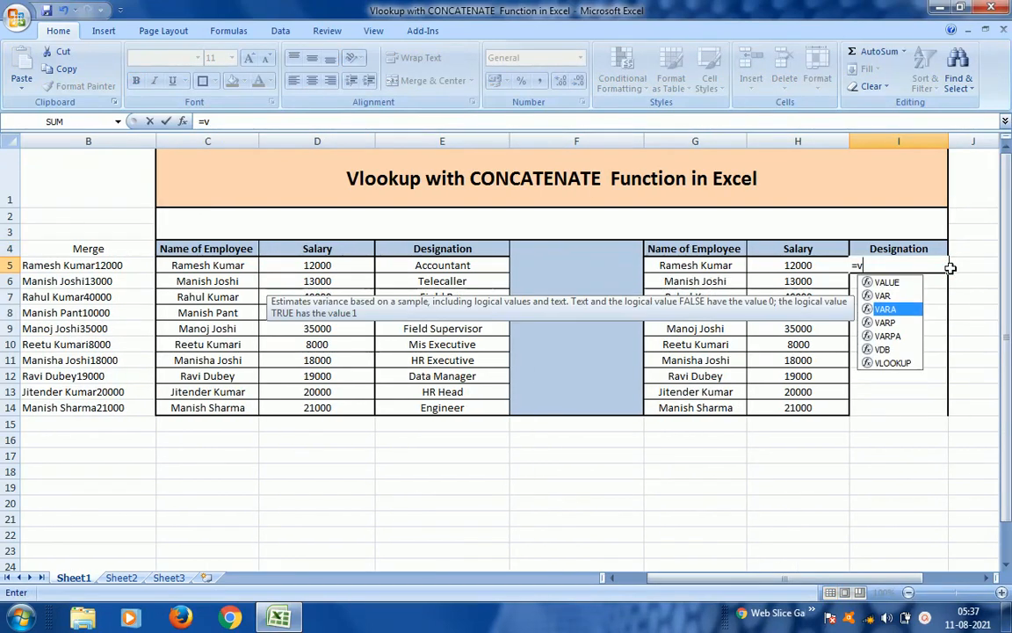
key(Tab)
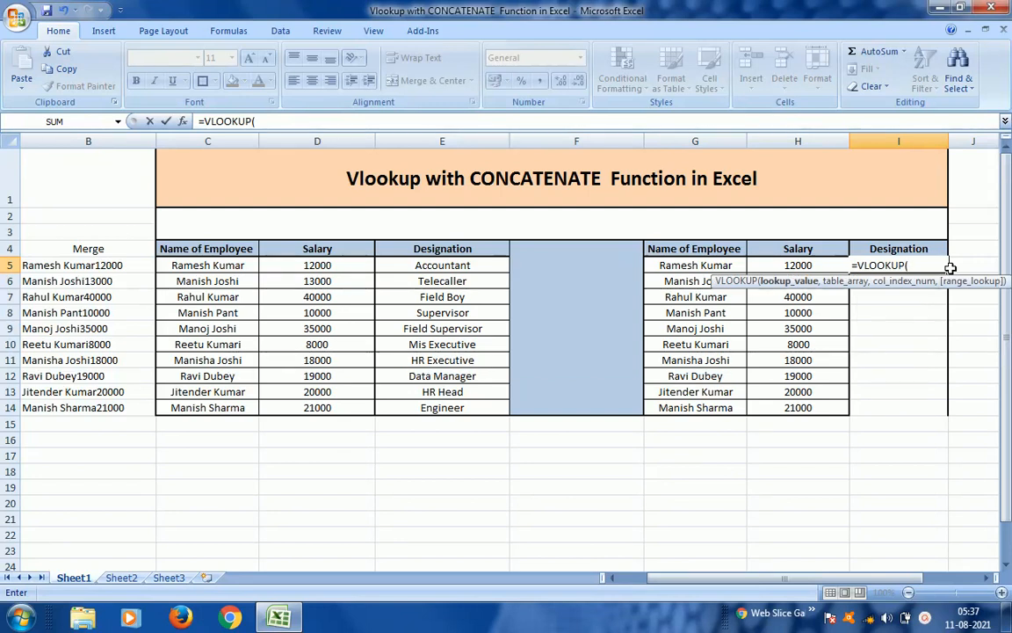
key(Left)
key(Left)
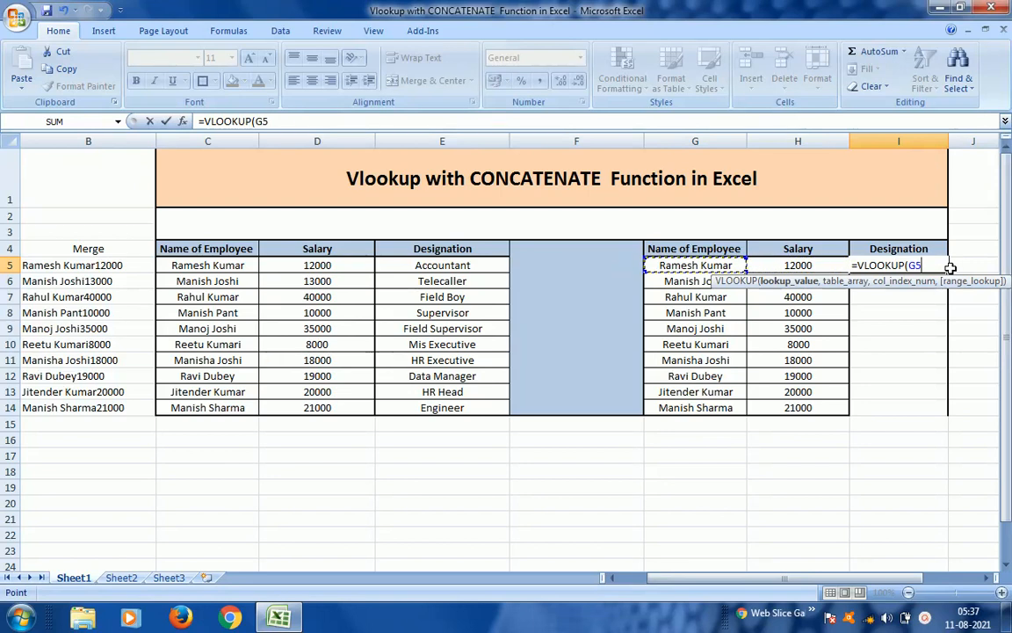
text(&)
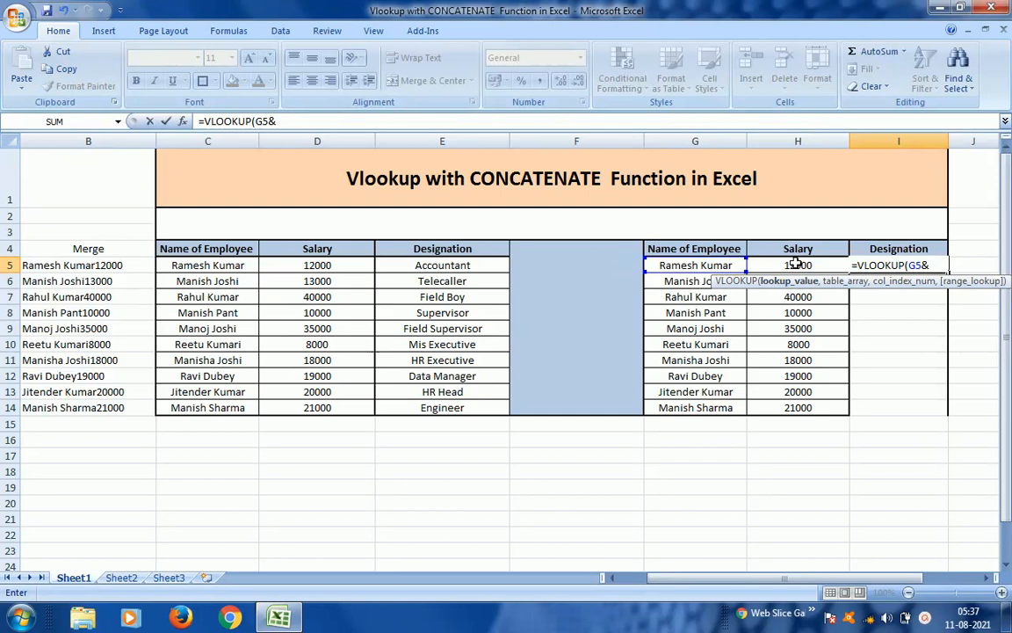
key(Left)
text(,)
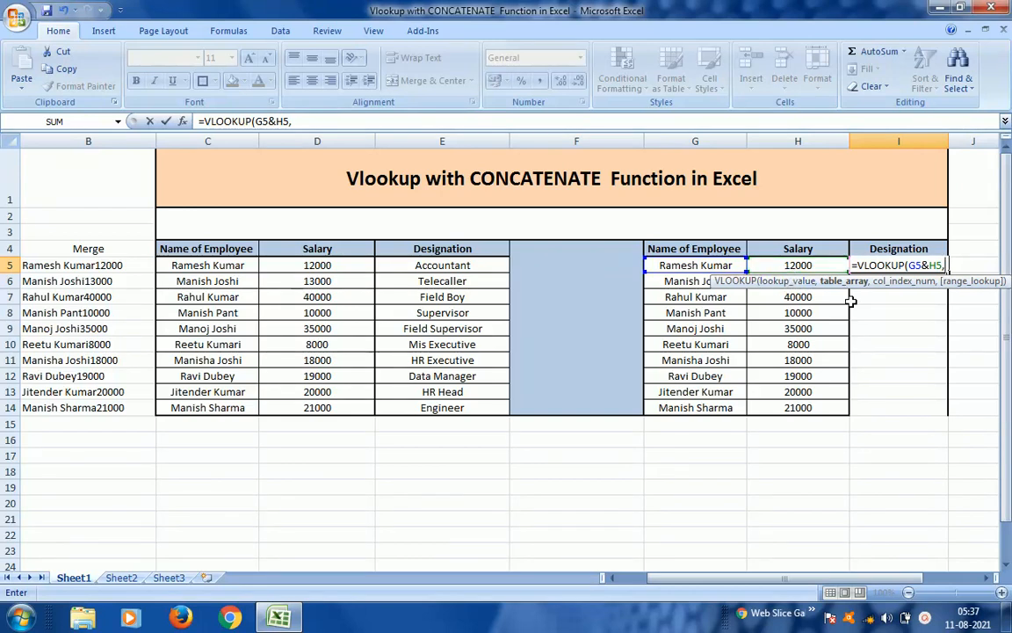
Set the VLOOKUP table array to B4:E14, from the Merge column through the first table's Designation column.
click(106, 254)
key(shift+Right)
key(shift+Right)
key(shift+Right)
key(shift+Down)
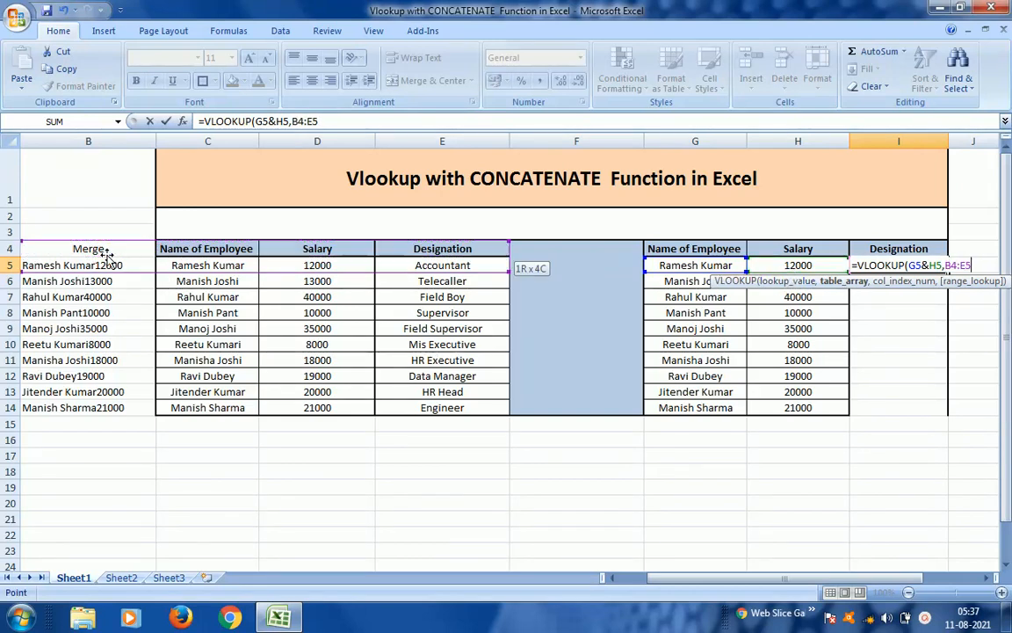
key(shift+Down)
key(shift+Down)
key(shift+Down)
key(shift+Down)
key(shift+Down)
key(shift+Down)
key(shift+Down)
key(shift+Down)
key(shift+Down)
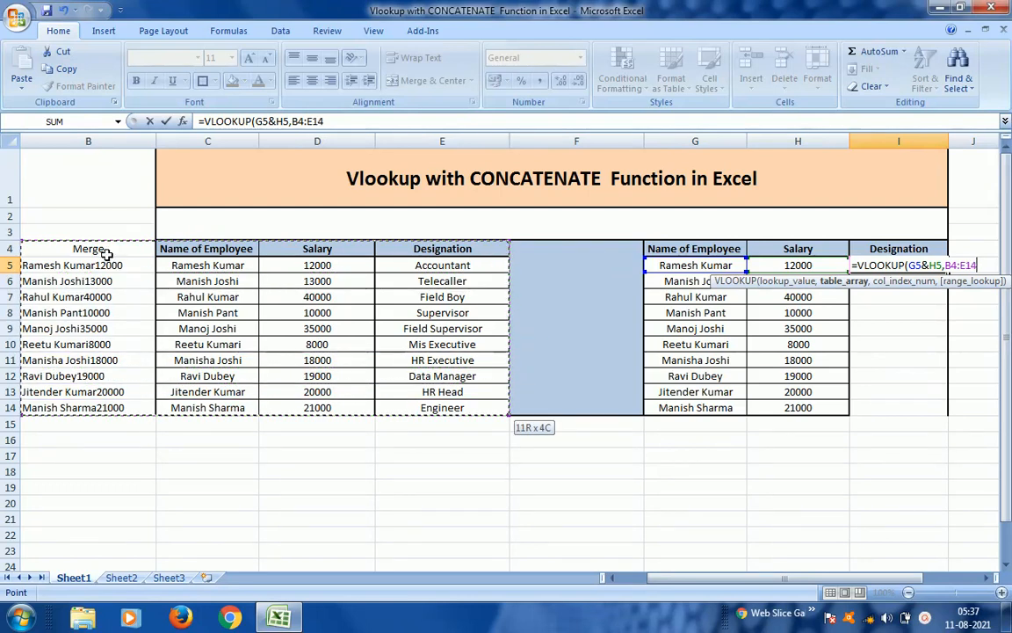
text(,)
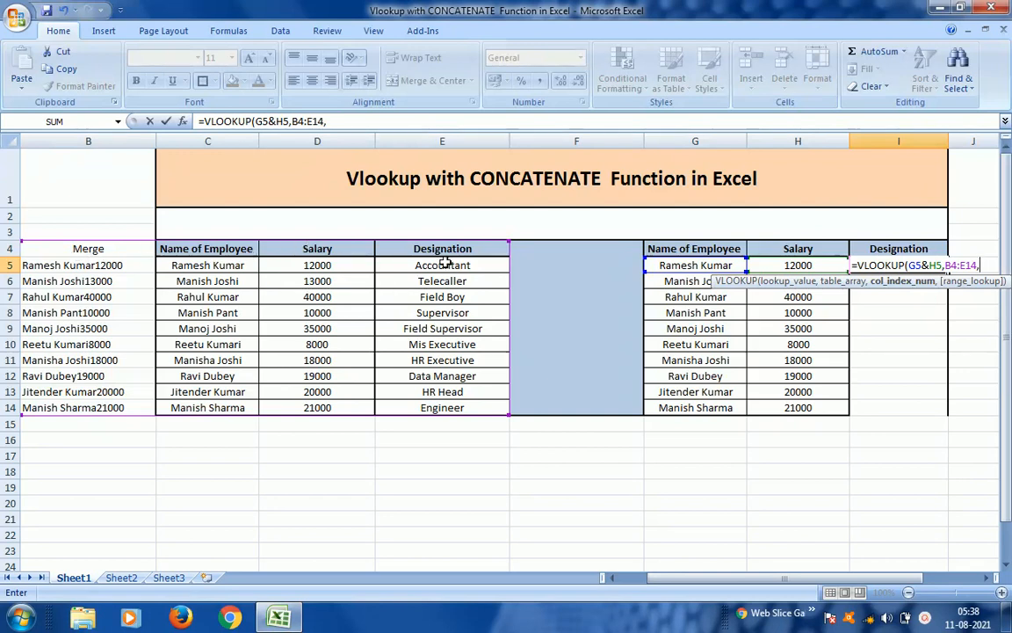
Complete the VLOOKUP in I5 with column index 4 and exact match 0.
text(4,)
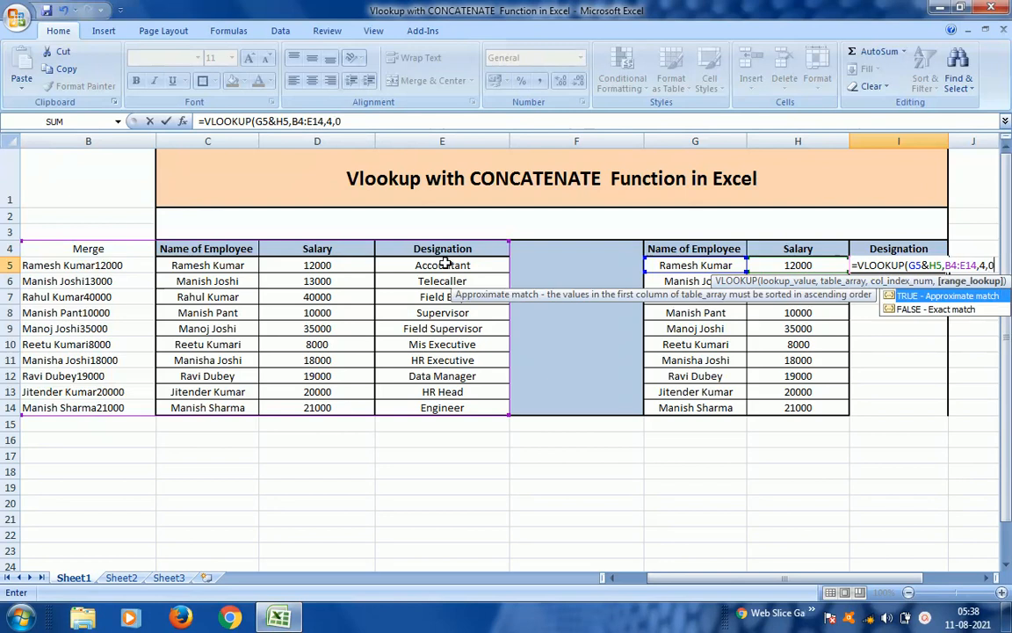
text(0))
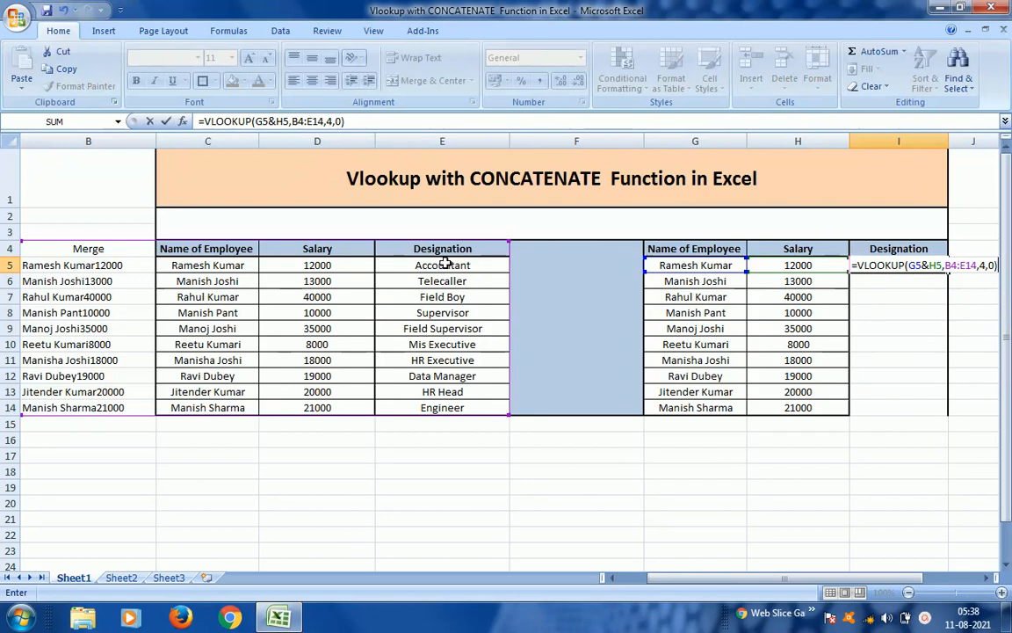
key(Return)
Copy the VLOOKUP formula from I5 down the second table's Designation column through I14.
key(Up)
key(ctrl+c)
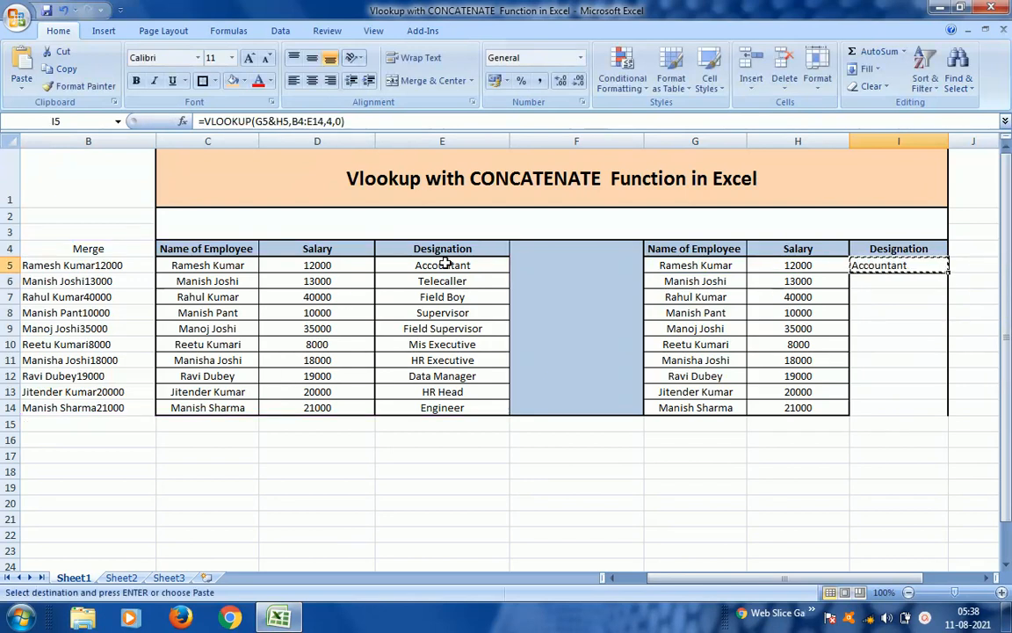
key(shift+Down)
key(shift+Down)
key(shift+Down)
key(shift+Down)
key(shift+Down)
key(shift+Down)
key(shift+Down)
key(shift+Down)
key(shift+Down)
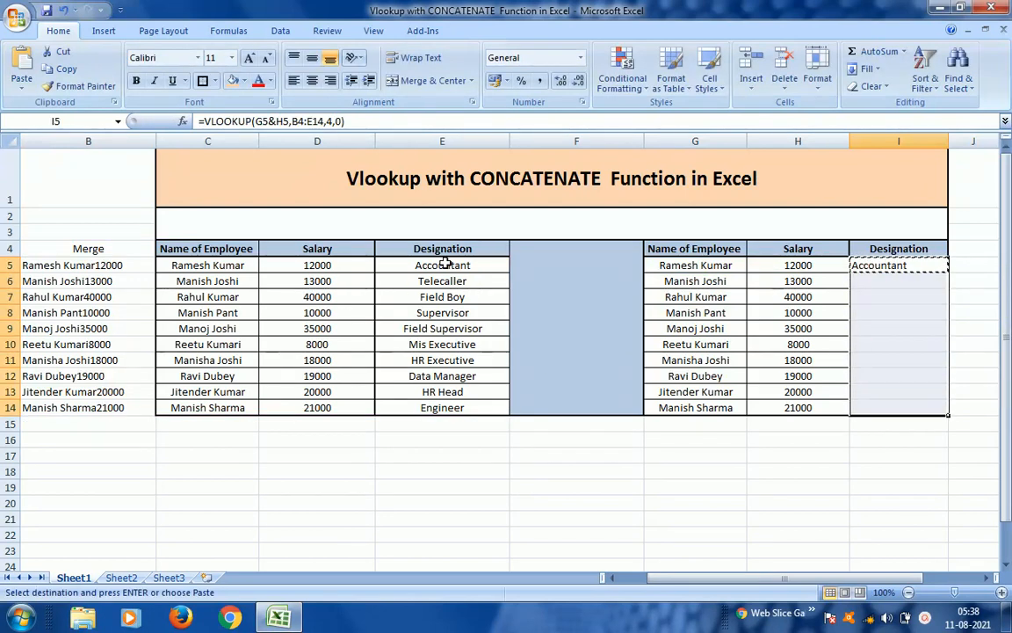
key(Return)
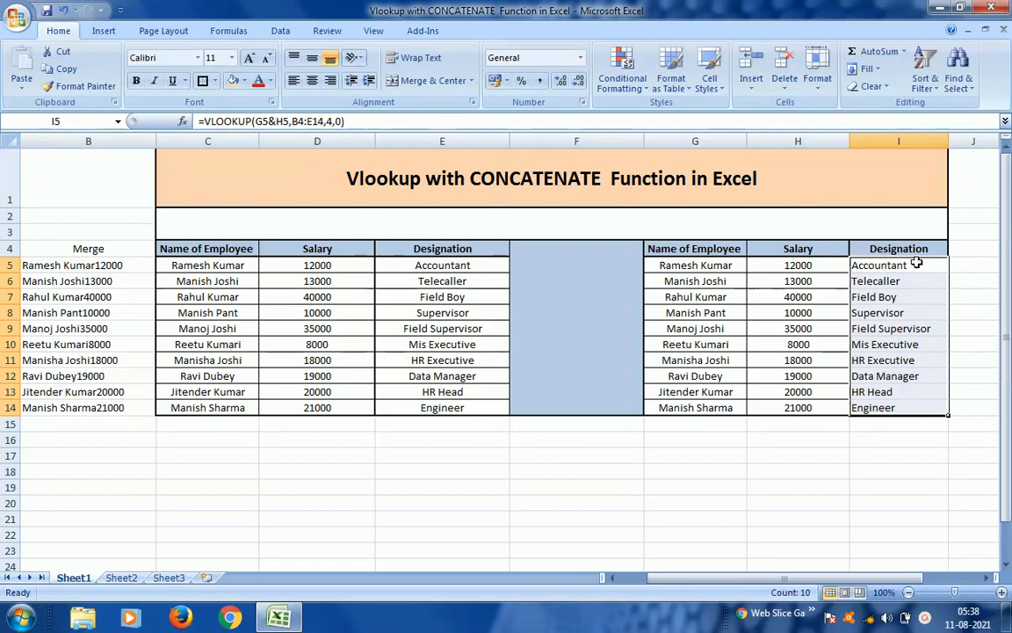
Select the Merge header in B4 and change the color scheme to Windows 7 Basic in the performance prompt.
click(430, 277)
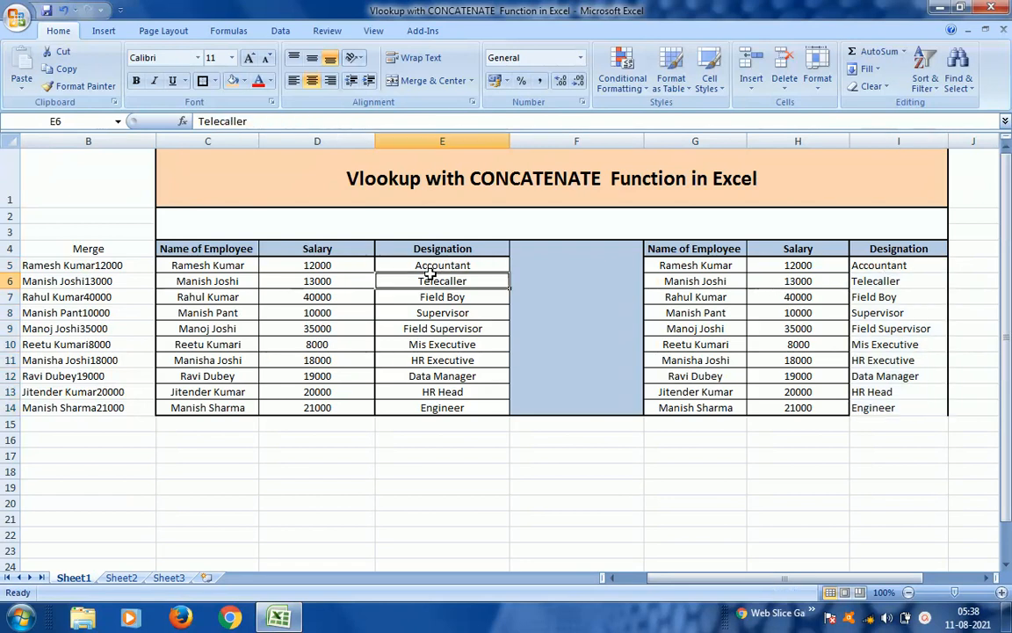
key(Left)
key(Left)
key(Up)
key(Left)
key(Left)
key(Up)
key(Right)
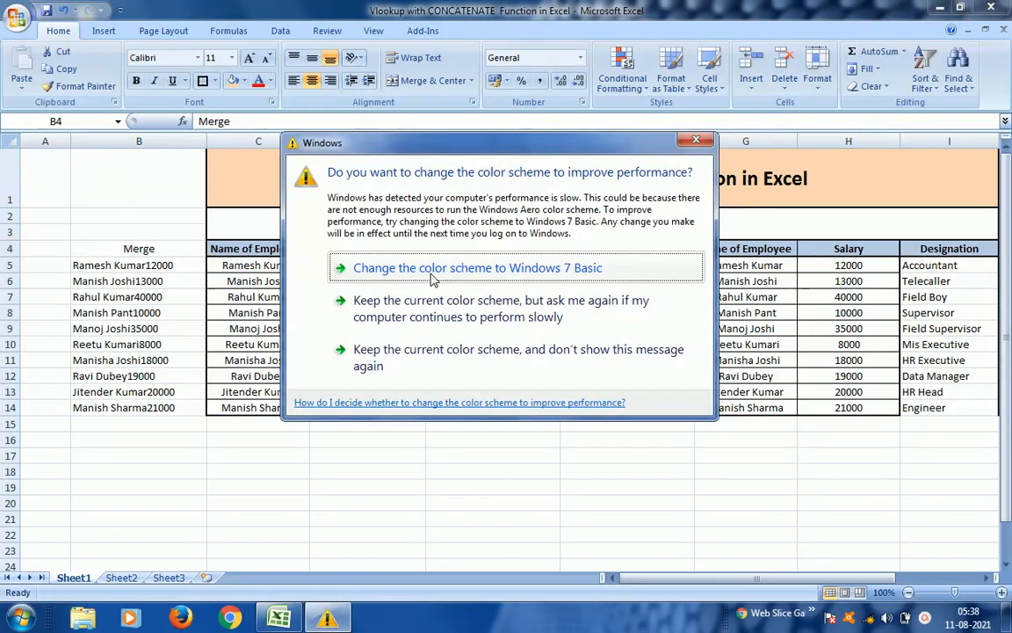
click(430, 270)
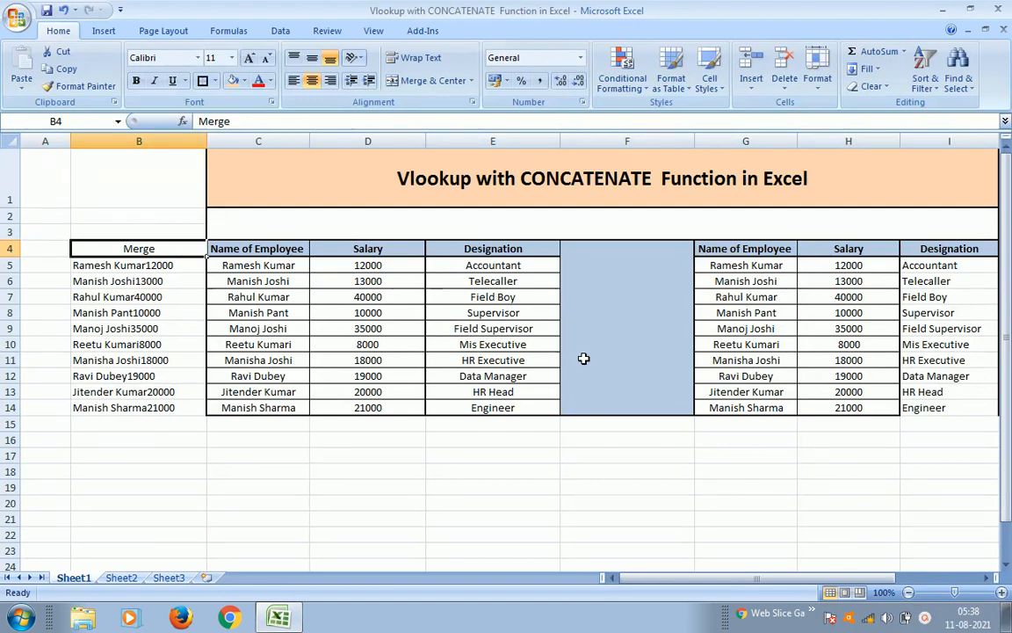
click(924, 621)
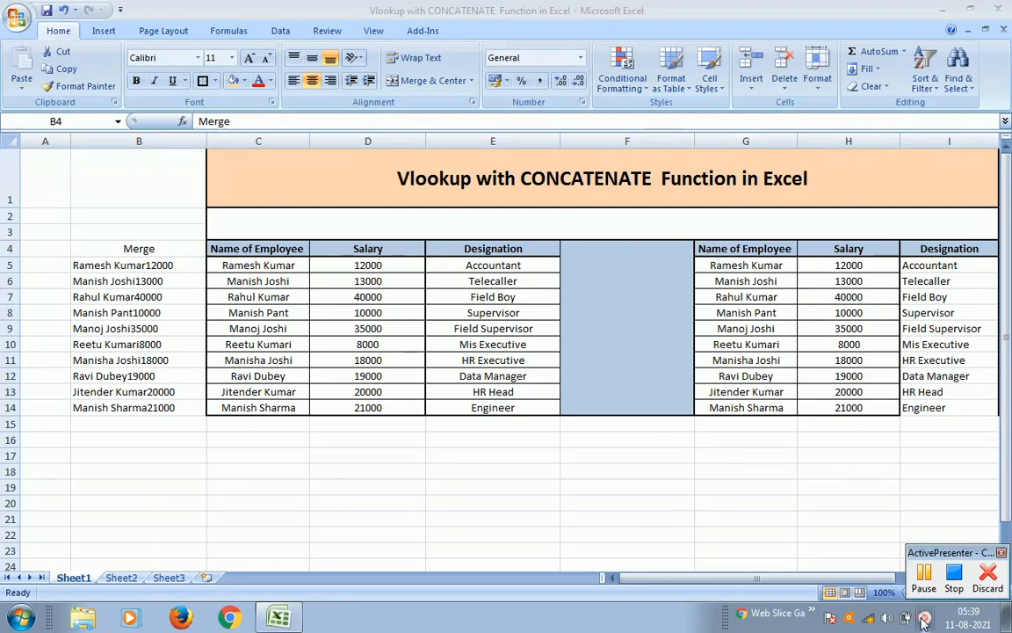
click(955, 584)
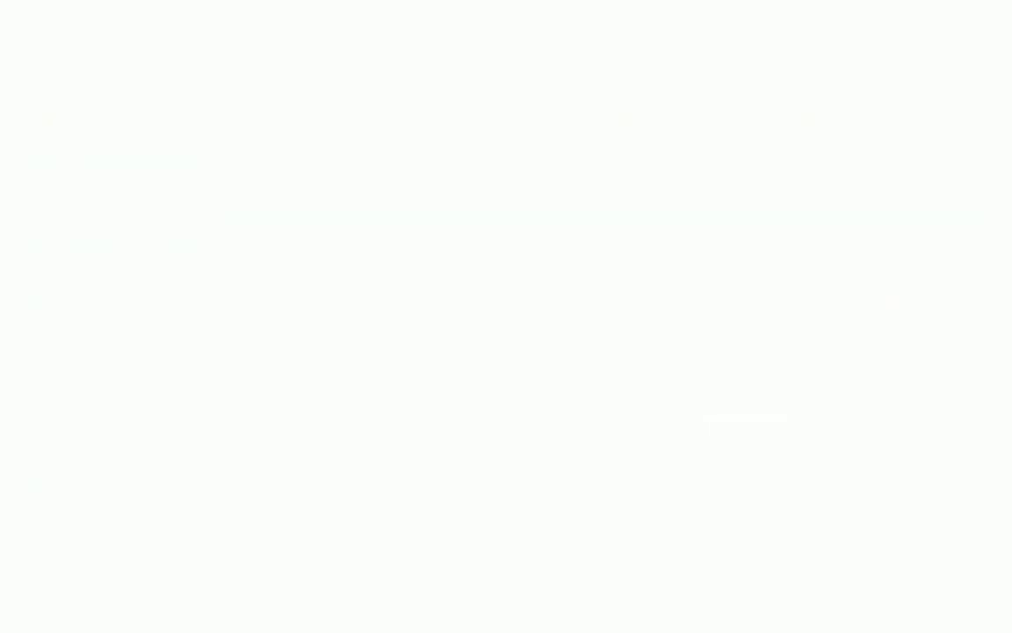